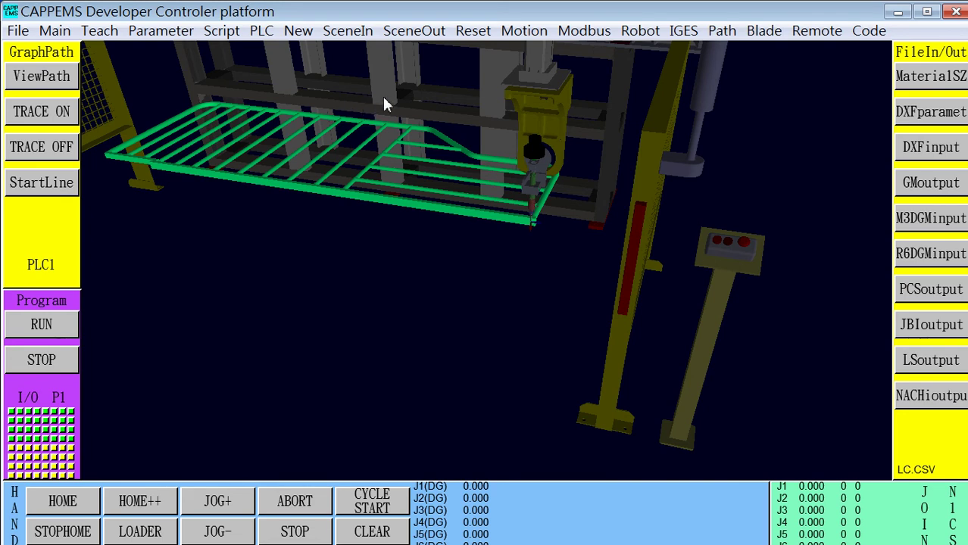
{"action": "scroll", "coordinate": [407, 131], "scroll_direction": "up", "scroll_amount": 2}
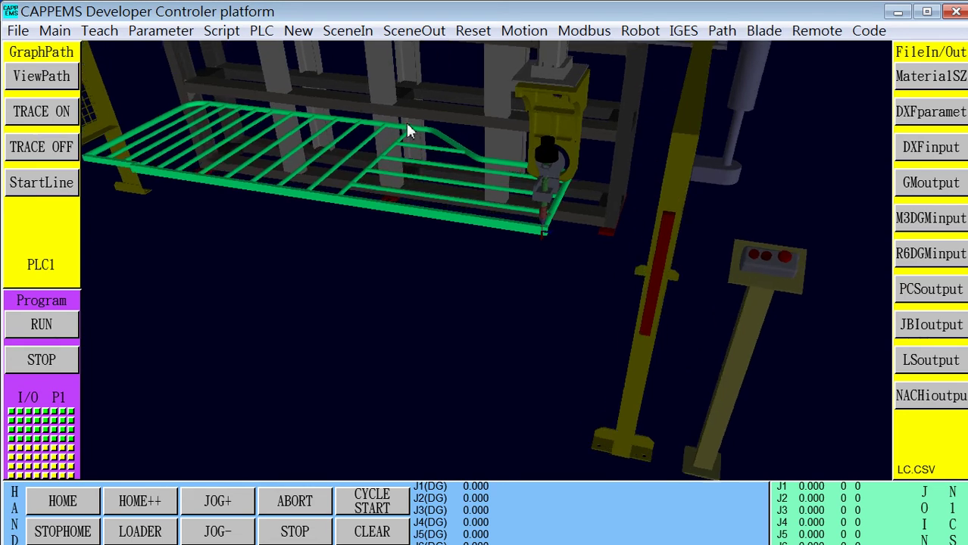
{"action": "scroll", "coordinate": [402, 126], "scroll_direction": "up", "scroll_amount": 4}
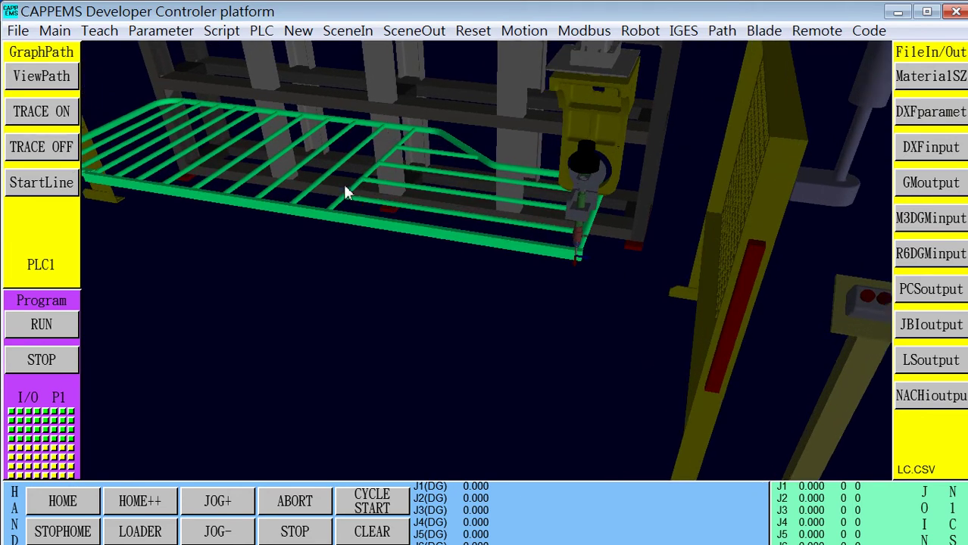
Switch to Windows Explorer and open the folder D:\CMSGAC\Data
{"action": "key", "text": "super"}
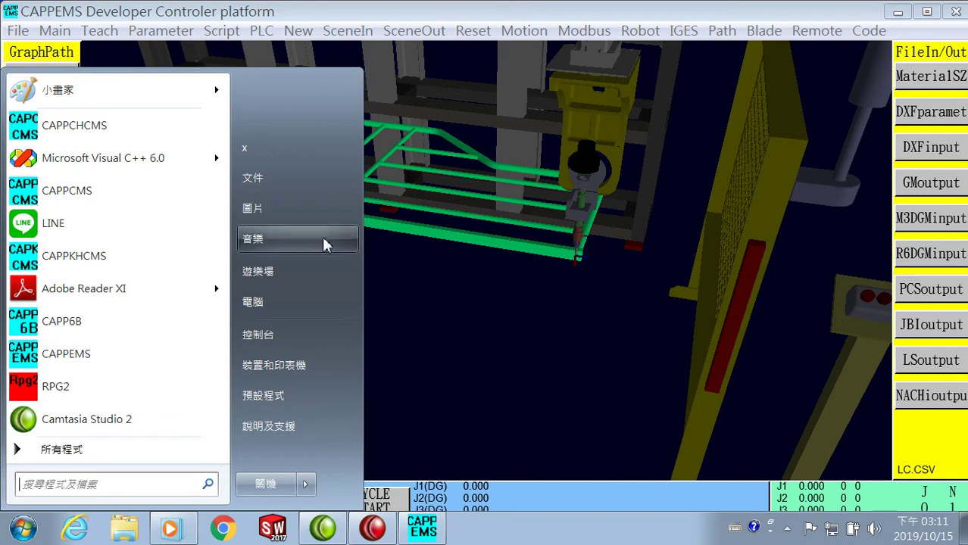
{"action": "left_click", "coordinate": [128, 533]}
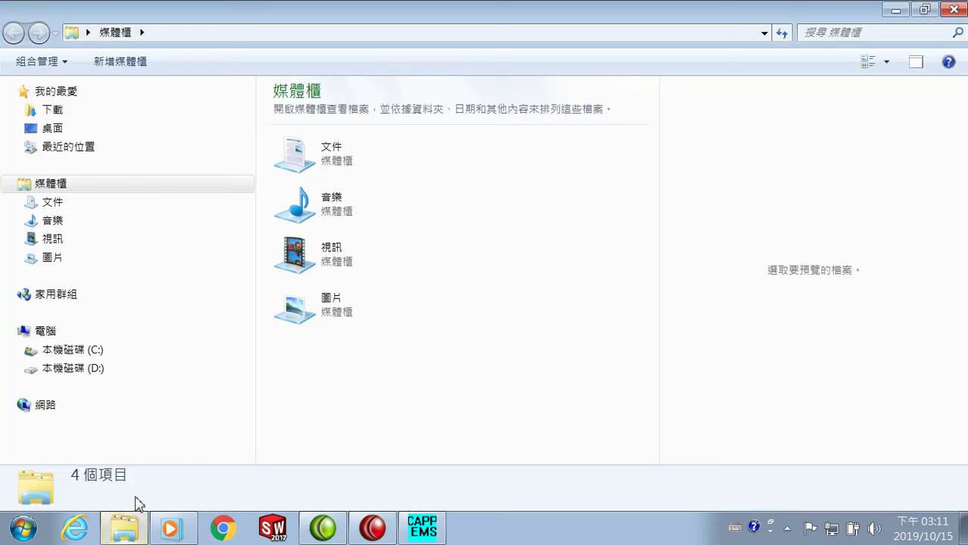
{"action": "left_click", "coordinate": [91, 368]}
{"action": "double_click", "coordinate": [325, 325]}
{"action": "scroll", "coordinate": [359, 352], "scroll_direction": "down", "scroll_amount": 2}
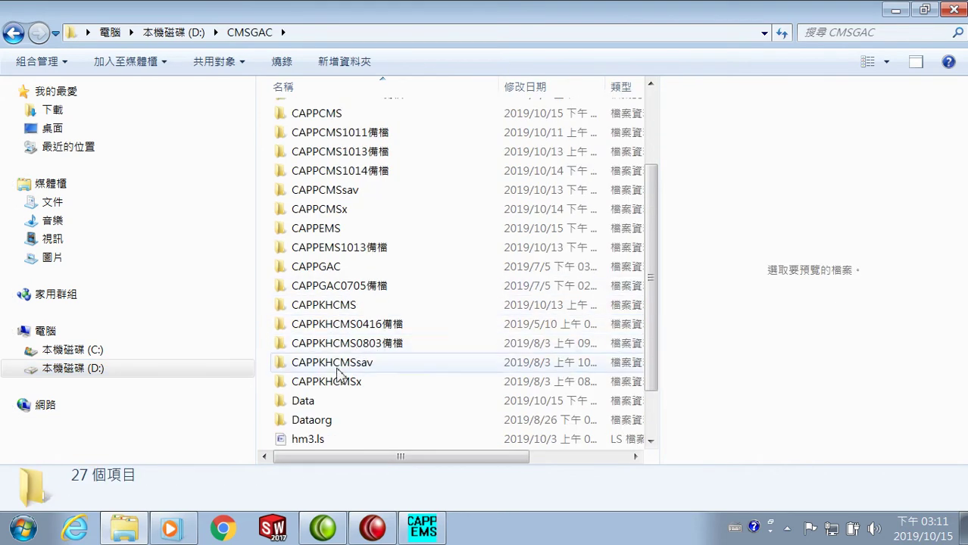
{"action": "double_click", "coordinate": [307, 402]}
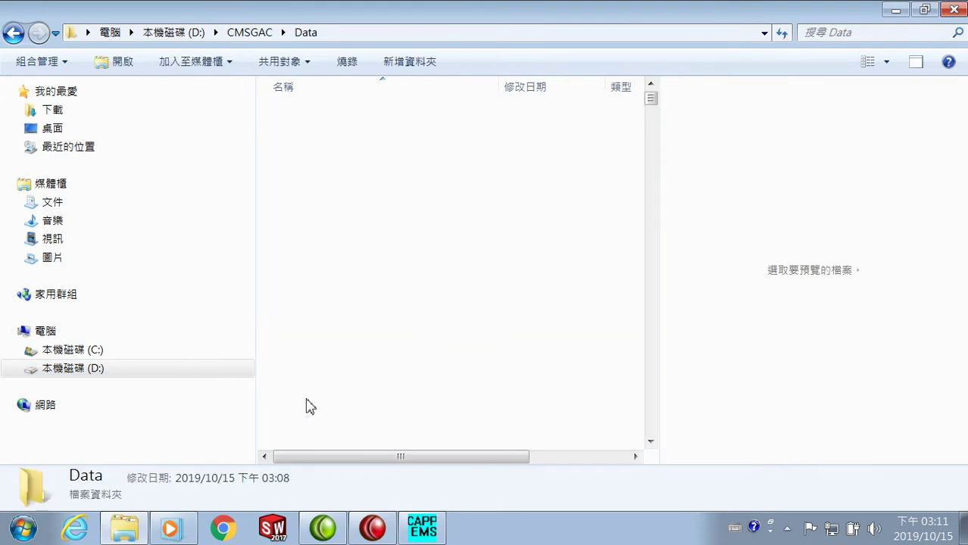
Search the Data folder for rh and copy the file rhnpig.CSV
{"action": "left_click", "coordinate": [853, 33]}
{"action": "left_click", "coordinate": [837, 54]}
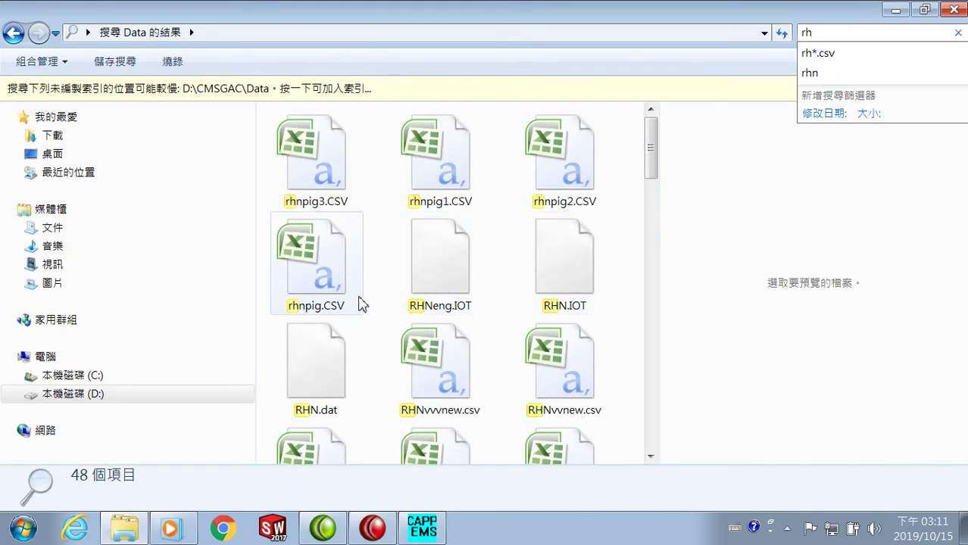
{"action": "left_click", "coordinate": [320, 303]}
{"action": "right_click", "coordinate": [320, 303]}
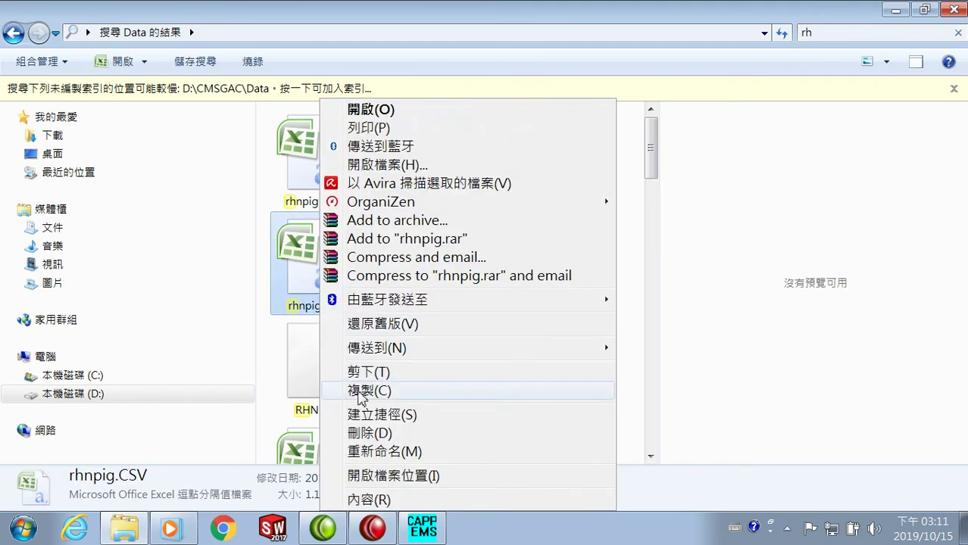
{"action": "left_click", "coordinate": [361, 386]}
Return to D:\CMSGAC\Data and paste the copied CSV file there as a duplicate
{"action": "left_click", "coordinate": [85, 395]}
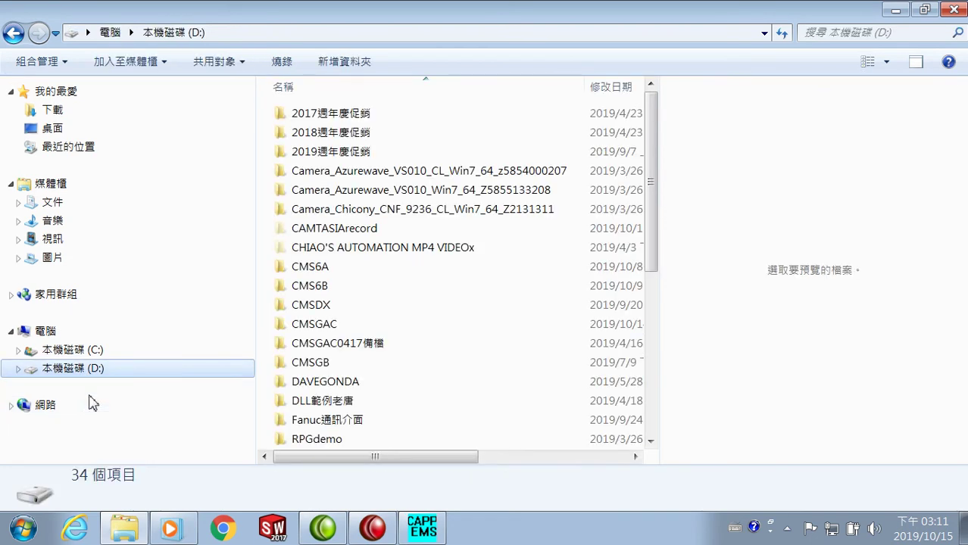
{"action": "double_click", "coordinate": [326, 324]}
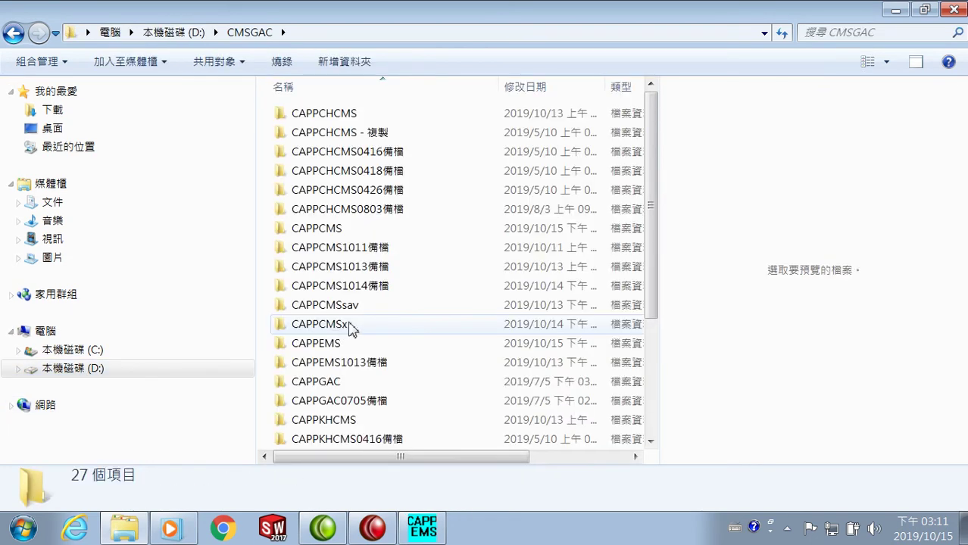
{"action": "scroll", "coordinate": [394, 337], "scroll_direction": "down", "scroll_amount": 2}
{"action": "double_click", "coordinate": [304, 400]}
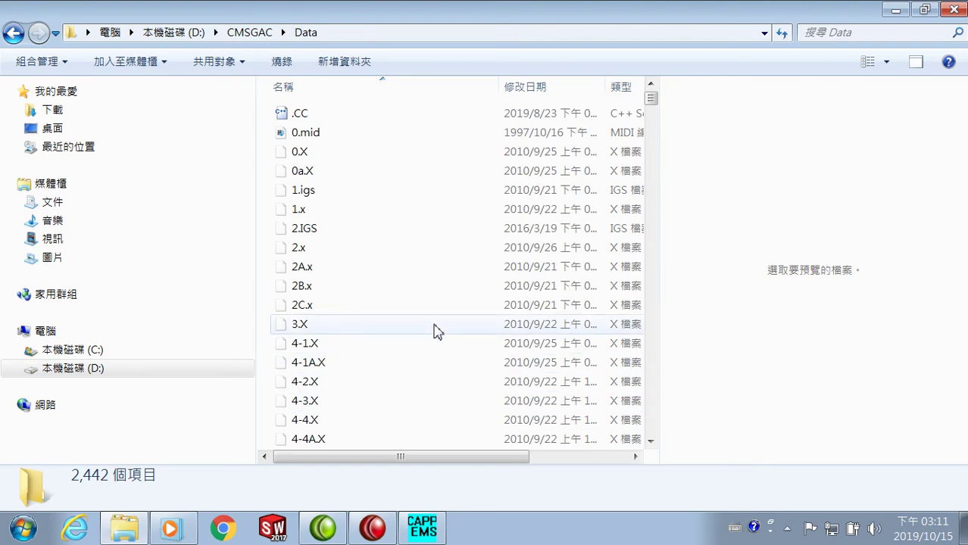
{"action": "right_click", "coordinate": [442, 330]}
{"action": "left_click", "coordinate": [485, 202]}
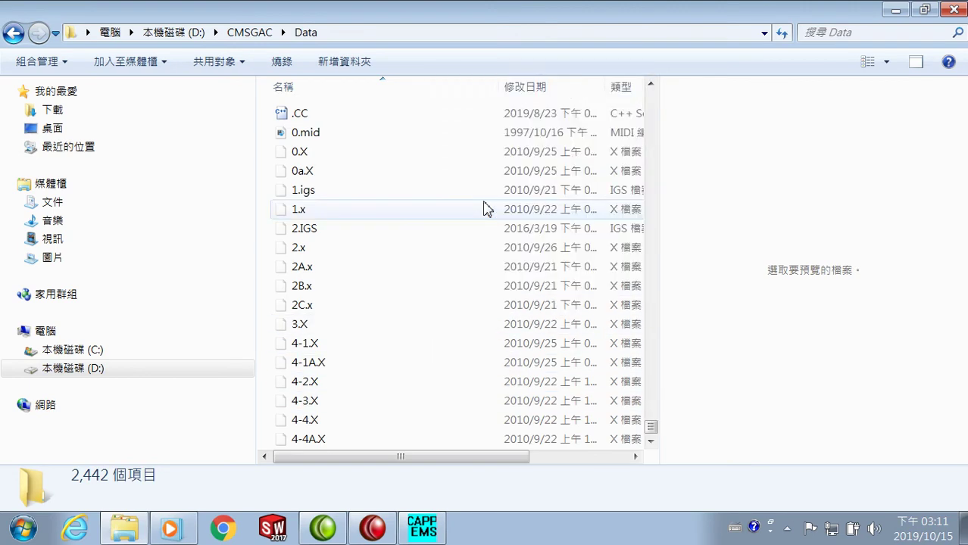
Search the Data folder for rh and rename the duplicate of rhnpig.CSV to rhnpig4.CSV
{"action": "left_click", "coordinate": [850, 33]}
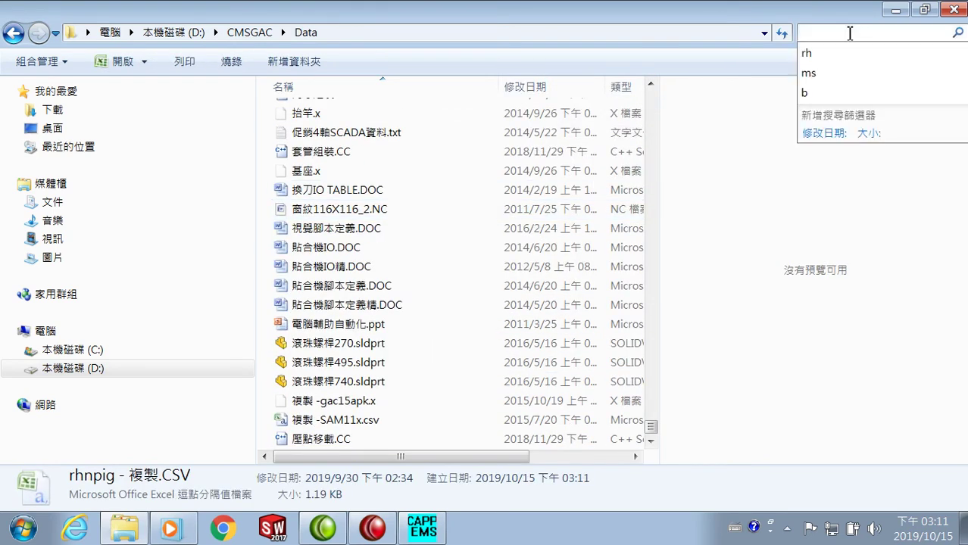
{"action": "left_click", "coordinate": [808, 55]}
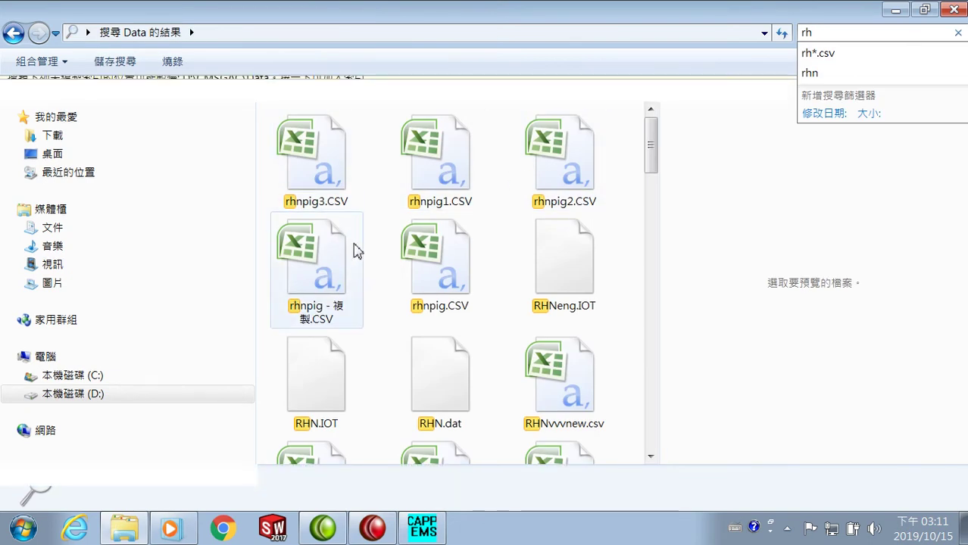
{"action": "left_click", "coordinate": [329, 303]}
{"action": "right_click", "coordinate": [320, 303]}
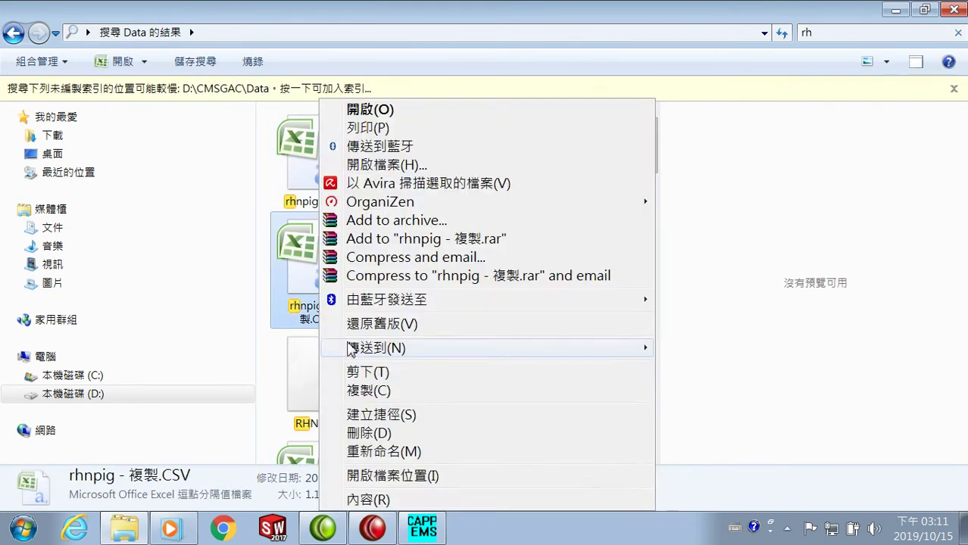
{"action": "left_click", "coordinate": [385, 453]}
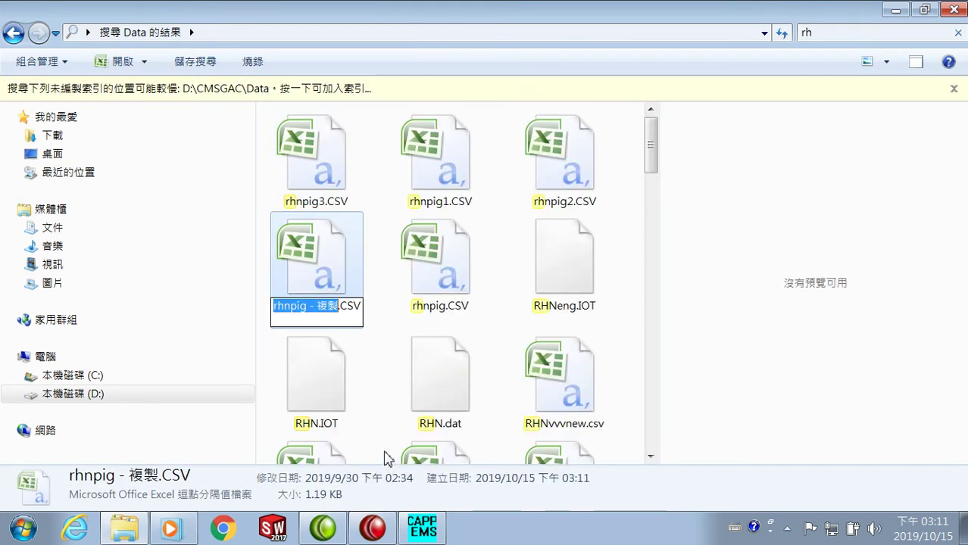
{"action": "left_click", "coordinate": [337, 308]}
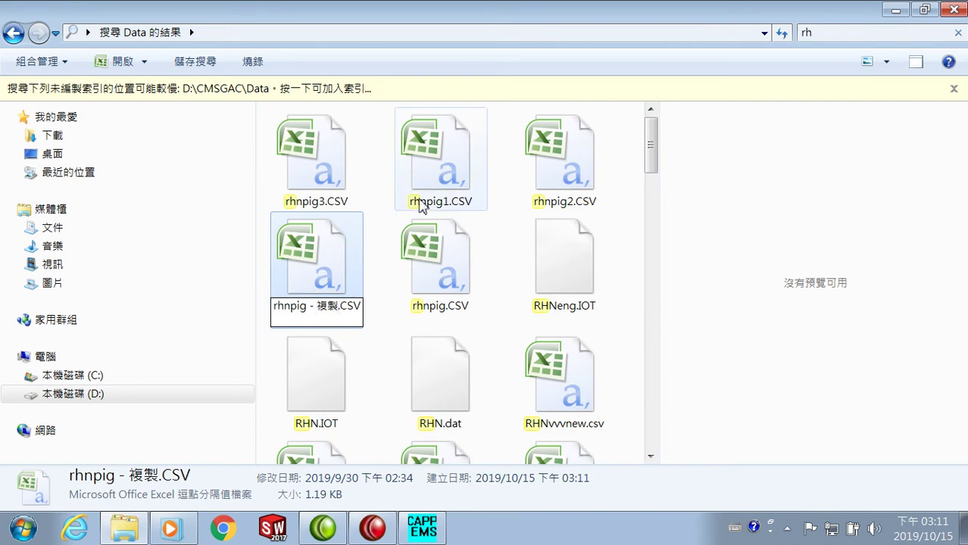
{"action": "key", "text": "BackSpace"}
{"action": "key", "text": "BackSpace"}
{"action": "key", "text": "BackSpace"}
{"action": "key", "text": "BackSpace"}
{"action": "key", "text": "BackSpace"}
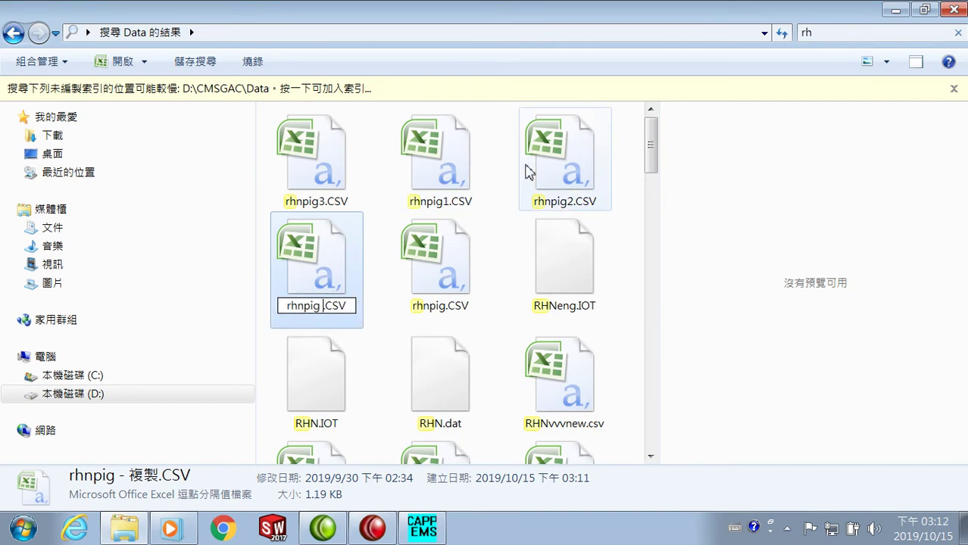
{"action": "type", "text": "4"}
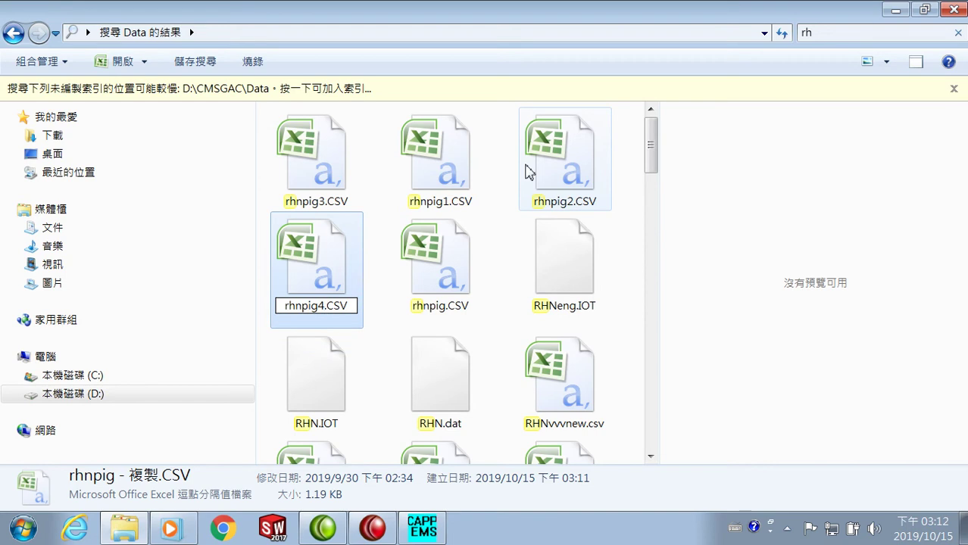
{"action": "key", "text": "Return"}
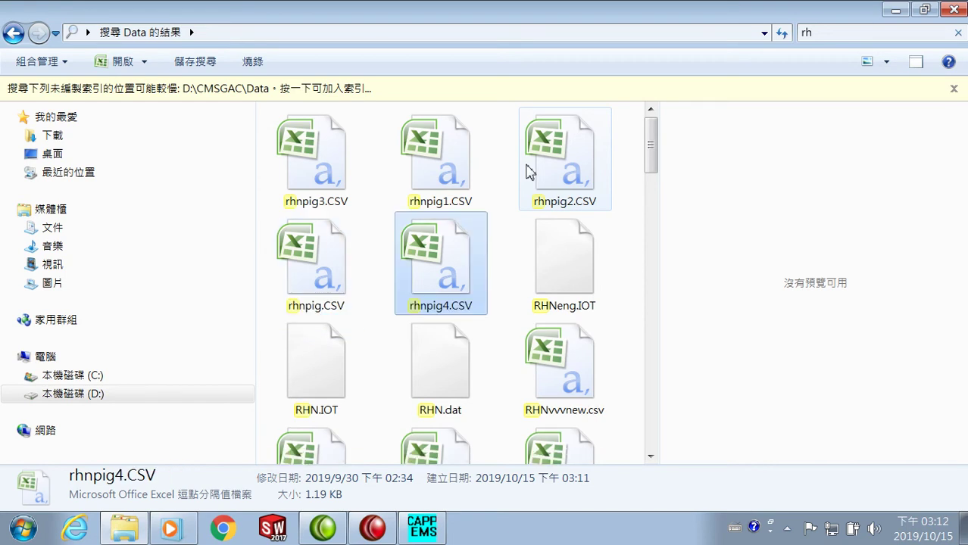
Open rhnpig4.CSV in Microsoft Excel and look through its mesh rows down to the rf.x entry
{"action": "double_click", "coordinate": [444, 285]}
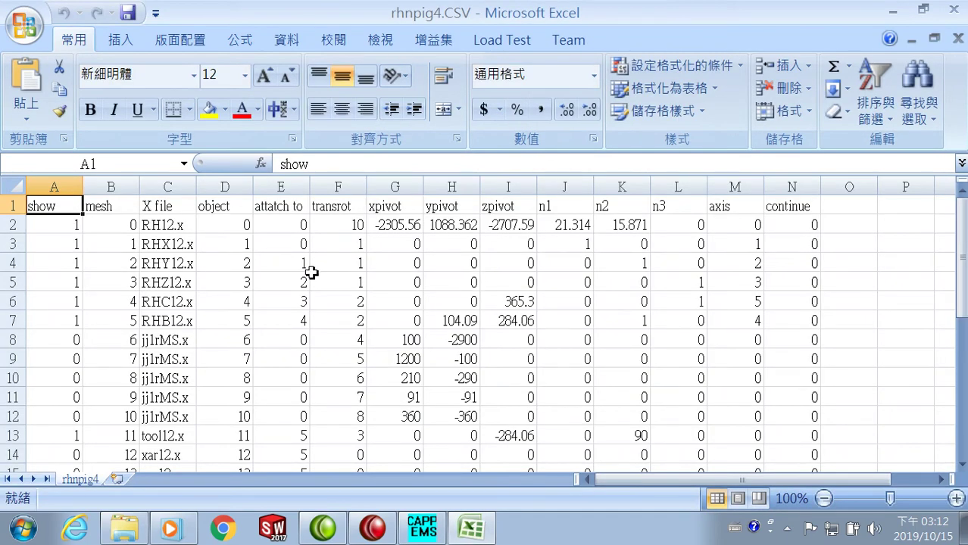
{"action": "scroll", "coordinate": [309, 271], "scroll_direction": "down", "scroll_amount": 2}
{"action": "scroll", "coordinate": [311, 273], "scroll_direction": "up", "scroll_amount": 1}
{"action": "scroll", "coordinate": [311, 272], "scroll_direction": "up", "scroll_amount": 1}
{"action": "scroll", "coordinate": [224, 295], "scroll_direction": "down", "scroll_amount": 4}
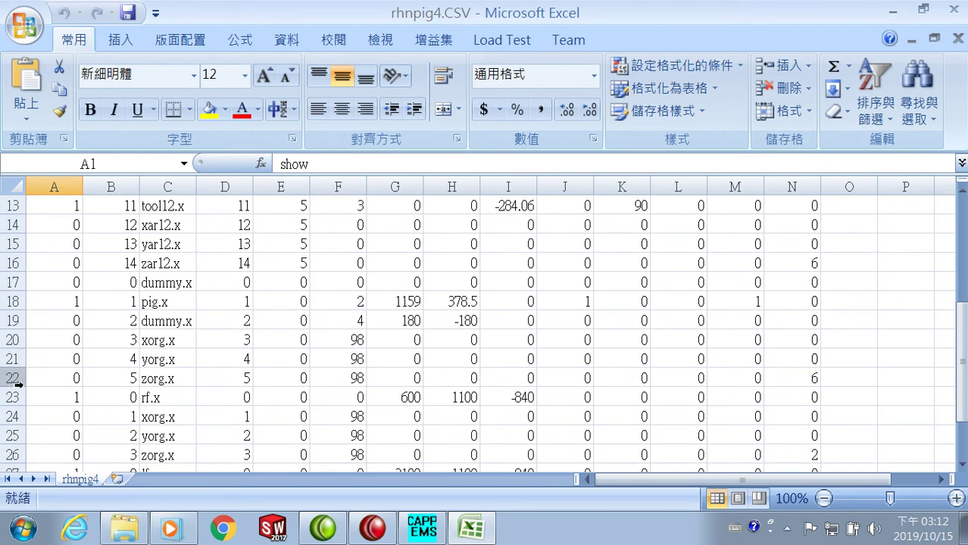
Insert 21 blank rows above the rf.x entry, starting at row 23
{"action": "left_click", "coordinate": [13, 398]}
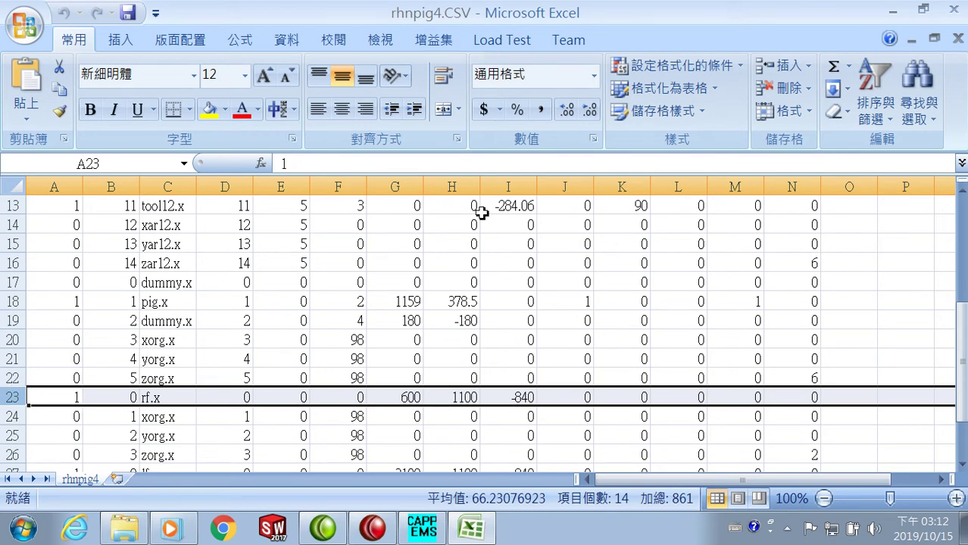
{"action": "left_click", "coordinate": [788, 68]}
{"action": "left_click", "coordinate": [788, 68]}
{"action": "left_click", "coordinate": [788, 68]}
{"action": "left_click", "coordinate": [788, 69]}
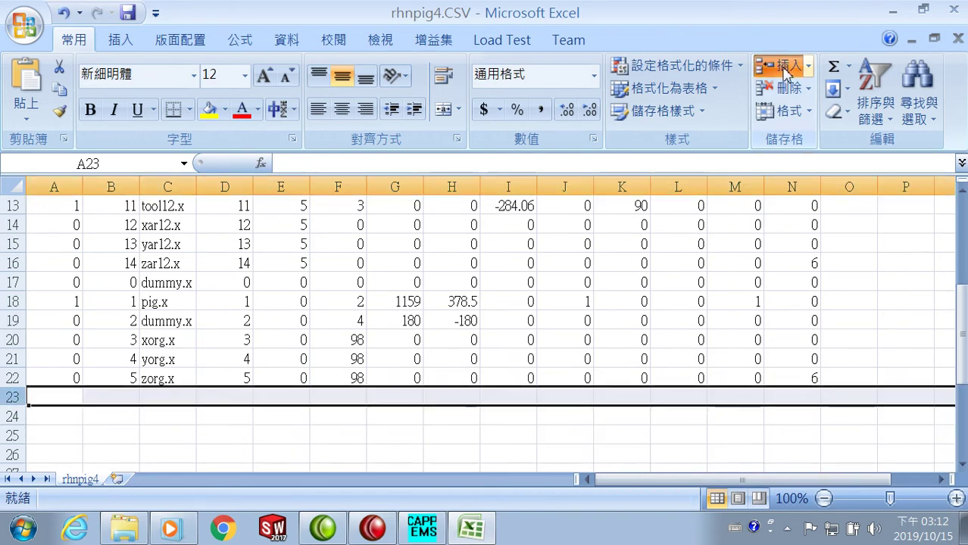
{"action": "left_click", "coordinate": [788, 69]}
{"action": "left_click", "coordinate": [788, 68]}
{"action": "left_click", "coordinate": [788, 69]}
{"action": "left_click", "coordinate": [788, 68]}
{"action": "left_click", "coordinate": [788, 68]}
{"action": "left_click", "coordinate": [788, 68]}
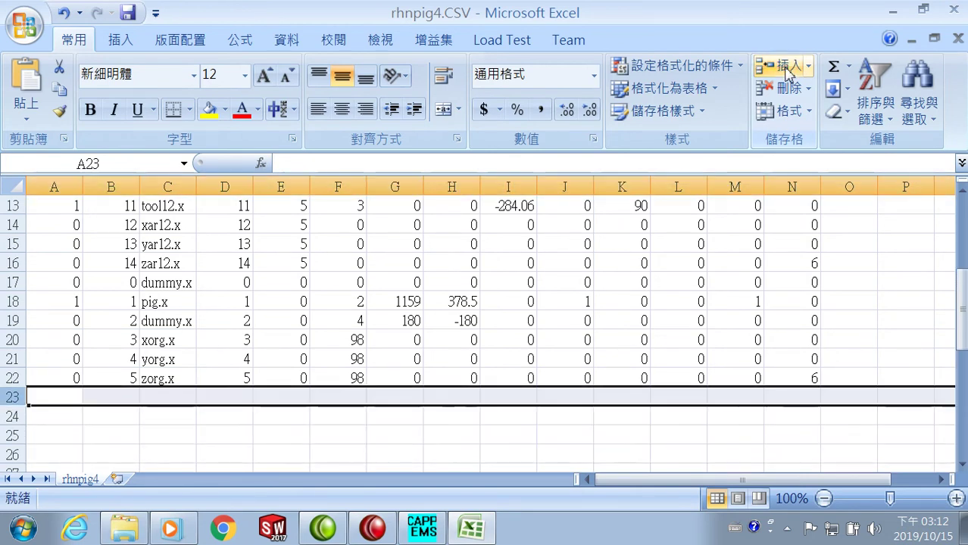
{"action": "left_click", "coordinate": [788, 68]}
{"action": "left_click", "coordinate": [788, 68]}
{"action": "left_click", "coordinate": [788, 68]}
{"action": "left_click", "coordinate": [788, 68]}
{"action": "left_click", "coordinate": [788, 68]}
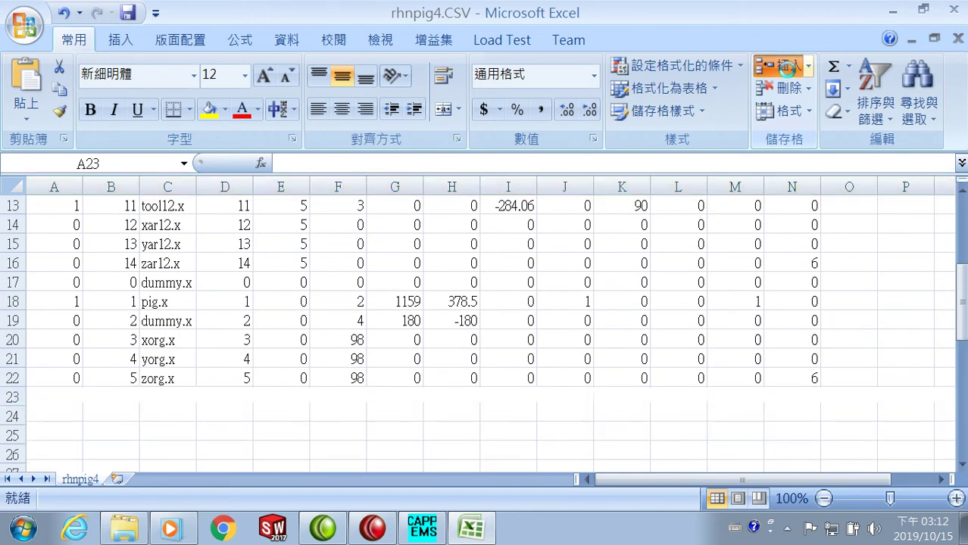
{"action": "left_click", "coordinate": [788, 68]}
{"action": "left_click", "coordinate": [788, 68]}
{"action": "left_click", "coordinate": [787, 69]}
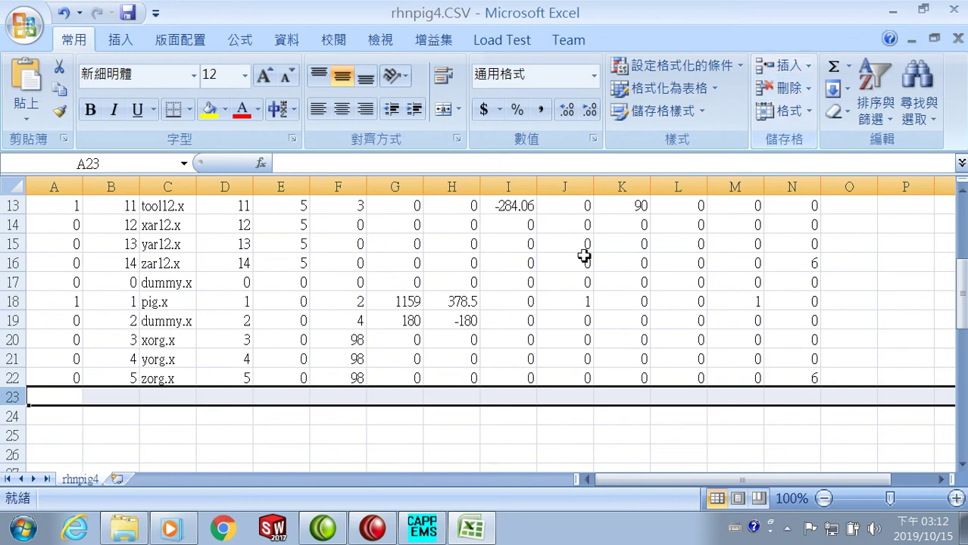
Copy rows 2 to 22, from the RH12.x entry to the second zorg.x-type block ending above the blank rows
{"action": "scroll", "coordinate": [425, 292], "scroll_direction": "up", "scroll_amount": 4}
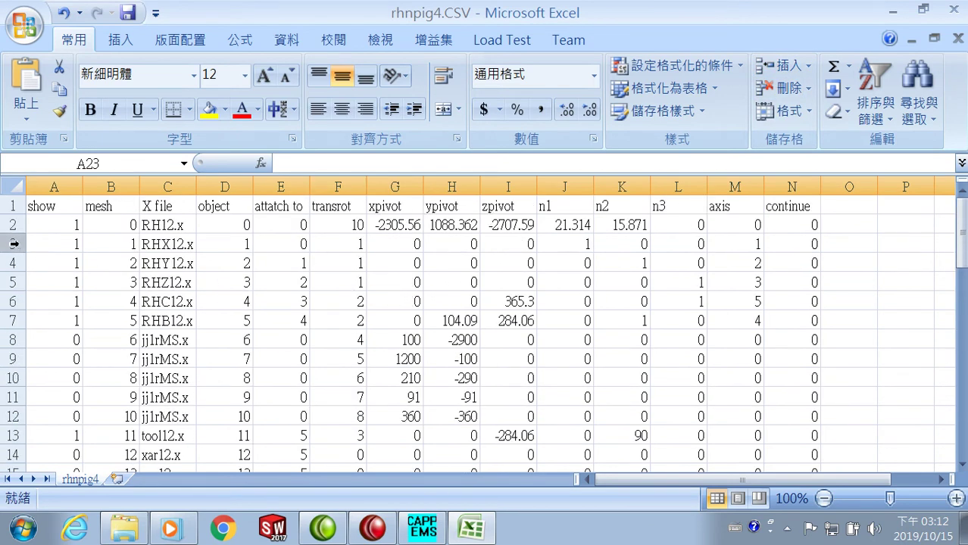
{"action": "left_click_drag", "start_coordinate": [13, 225], "coordinate": [52, 400]}
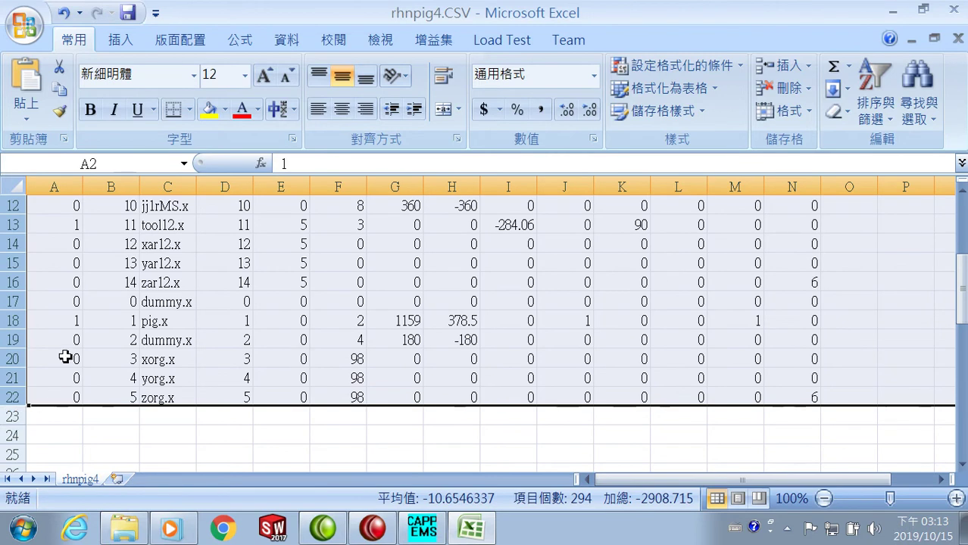
{"action": "right_click", "coordinate": [55, 340]}
{"action": "left_click", "coordinate": [121, 101]}
{"action": "scroll", "coordinate": [105, 361], "scroll_direction": "up", "scroll_amount": 4}
{"action": "scroll", "coordinate": [104, 361], "scroll_direction": "down", "scroll_amount": 4}
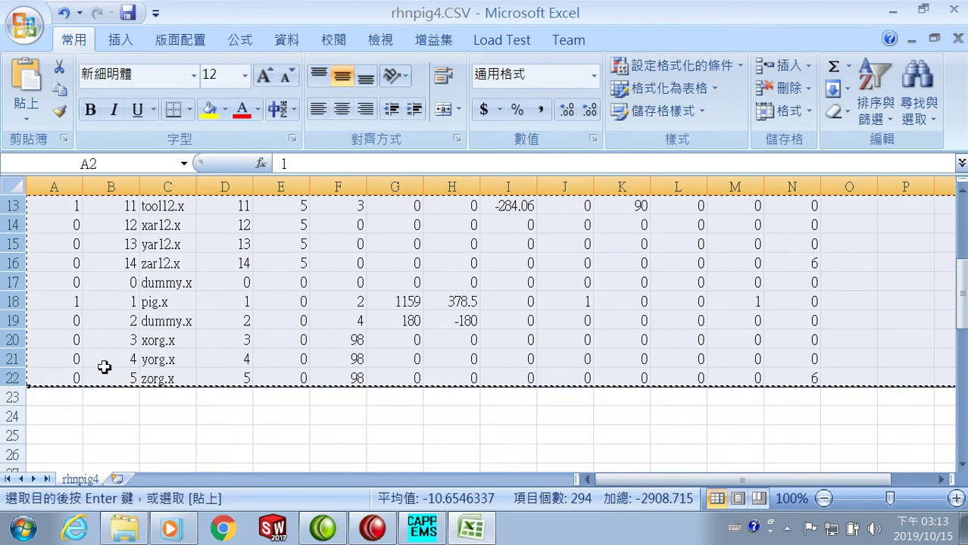
Paste the copied rows into the blank rows from row 23 on and check the duplicated block
{"action": "left_click", "coordinate": [19, 398]}
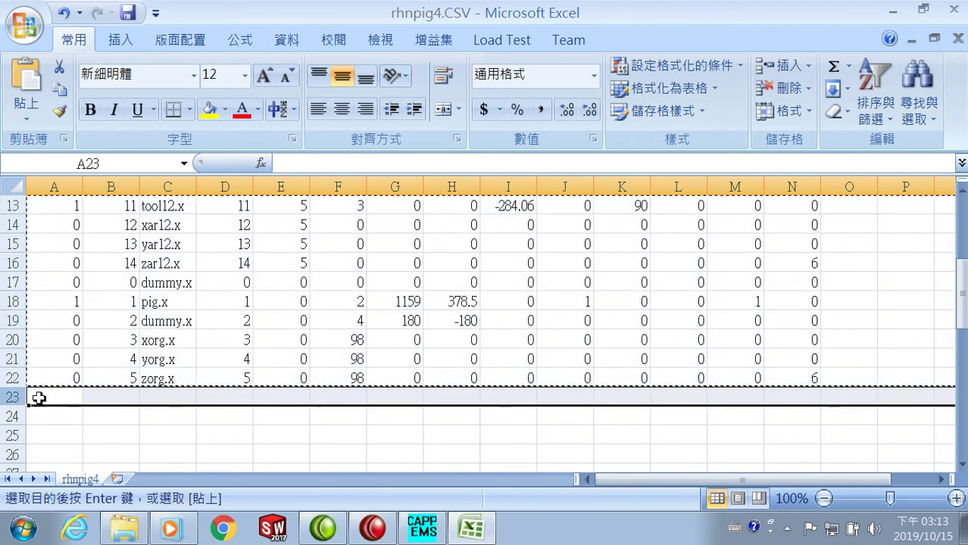
{"action": "right_click", "coordinate": [39, 399]}
{"action": "left_click", "coordinate": [98, 190]}
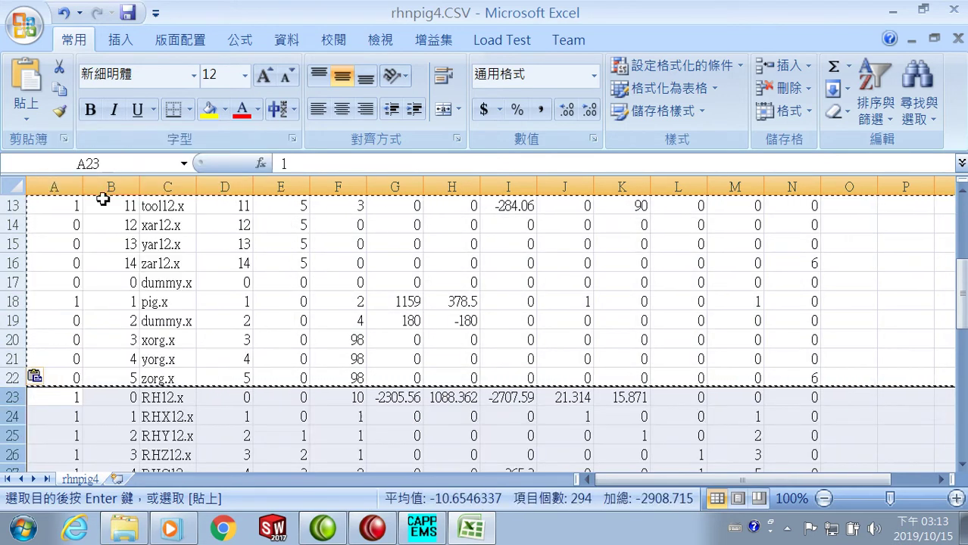
{"action": "scroll", "coordinate": [122, 315], "scroll_direction": "down", "scroll_amount": 8}
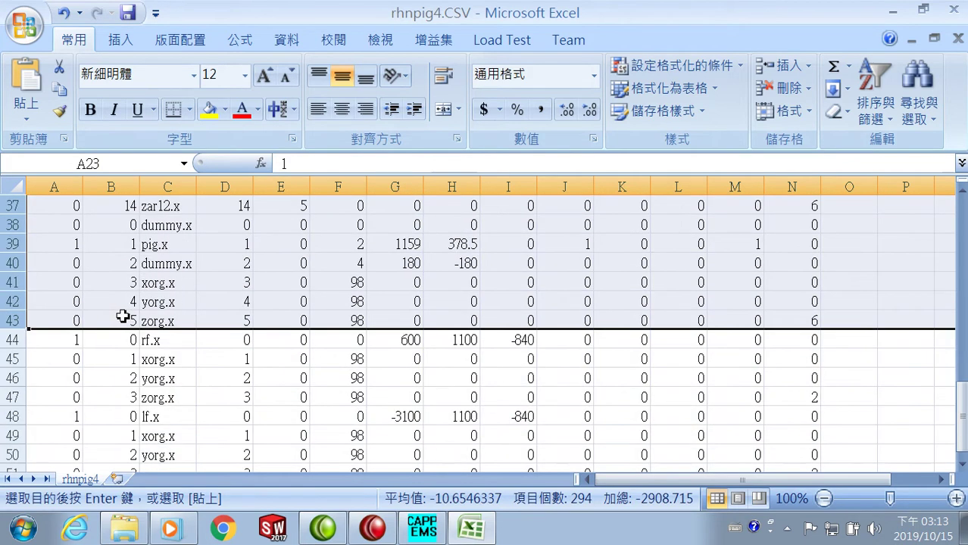
{"action": "scroll", "coordinate": [122, 317], "scroll_direction": "down", "scroll_amount": 2}
{"action": "scroll", "coordinate": [129, 316], "scroll_direction": "up", "scroll_amount": 7}
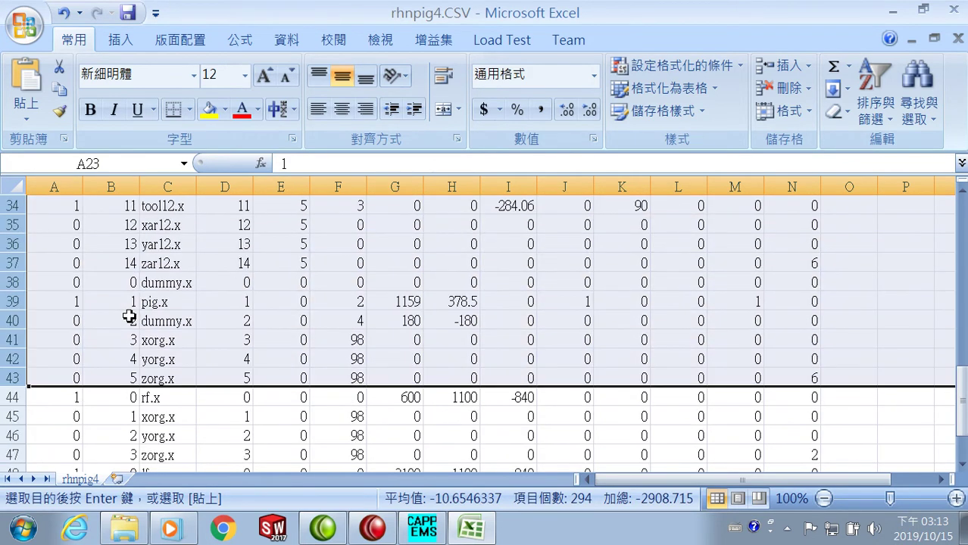
{"action": "scroll", "coordinate": [129, 317], "scroll_direction": "up", "scroll_amount": 1}
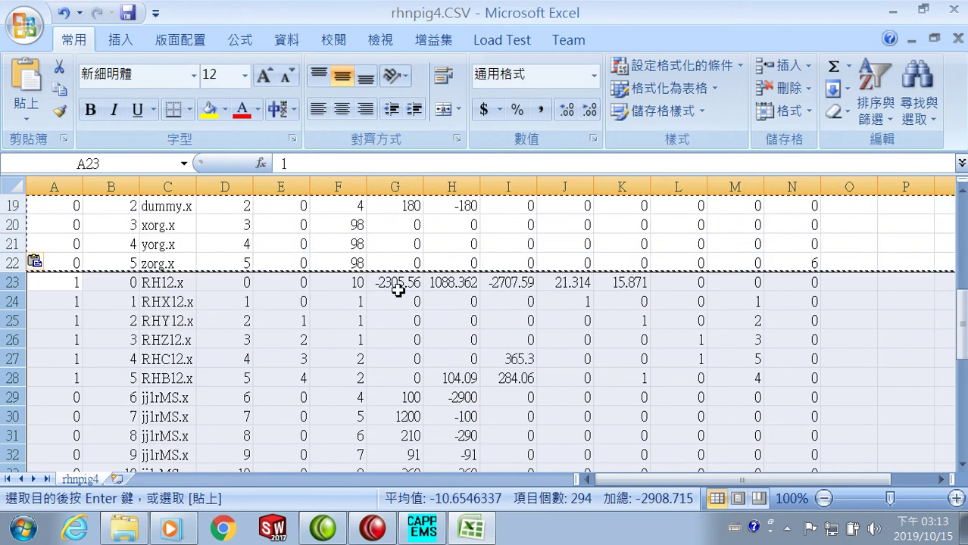
Set cells F23 to K23 of the duplicated RH12.x row to 0
{"action": "left_click", "coordinate": [353, 290]}
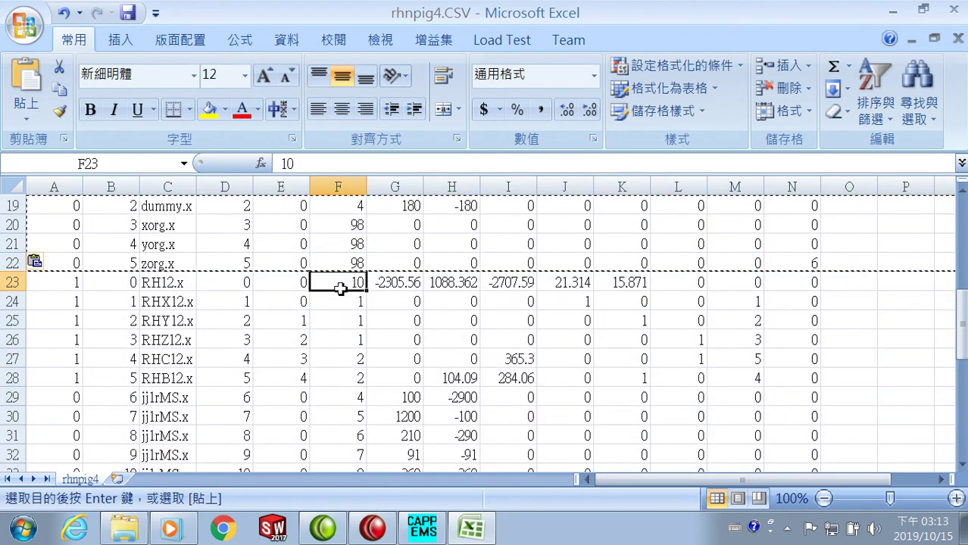
{"action": "type", "text": "0"}
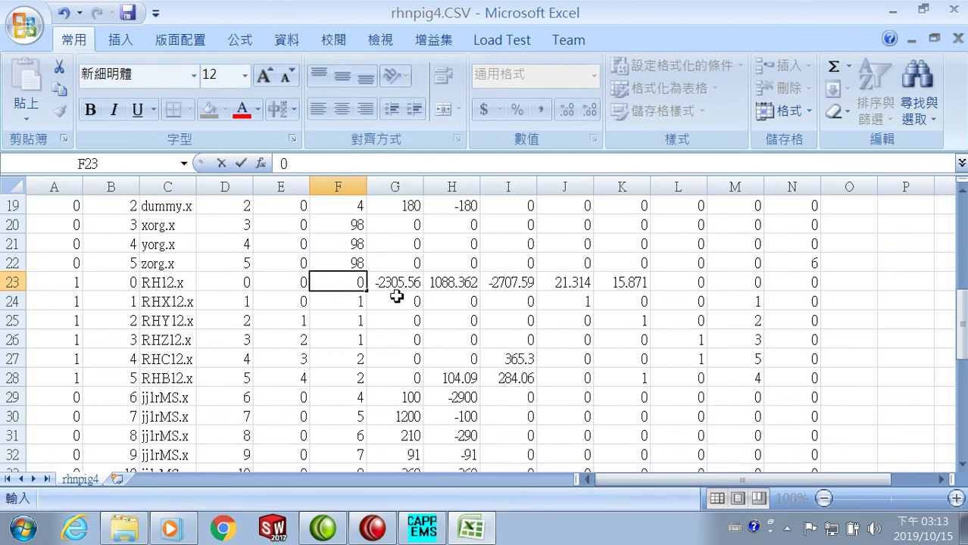
{"action": "key", "text": "Tab"}
{"action": "type", "text": "0"}
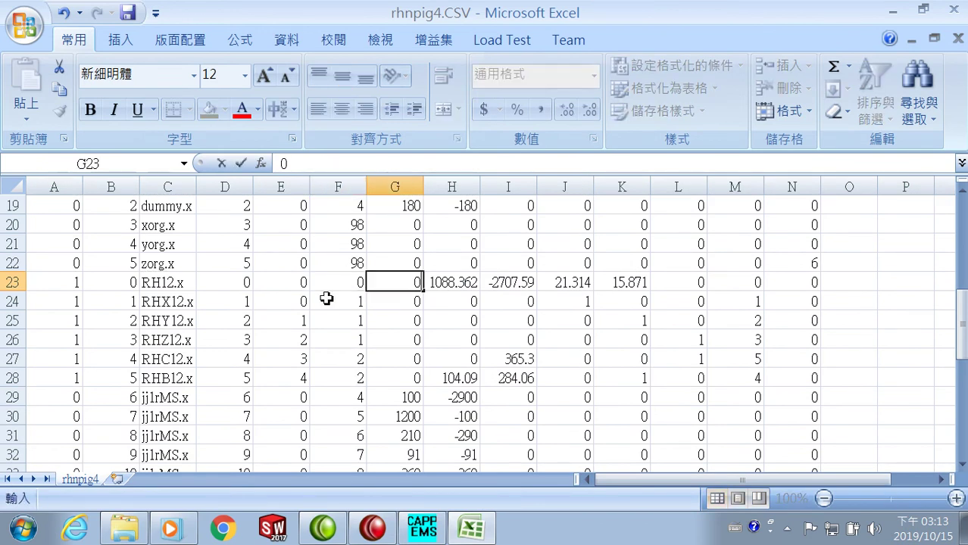
{"action": "left_click", "coordinate": [445, 284]}
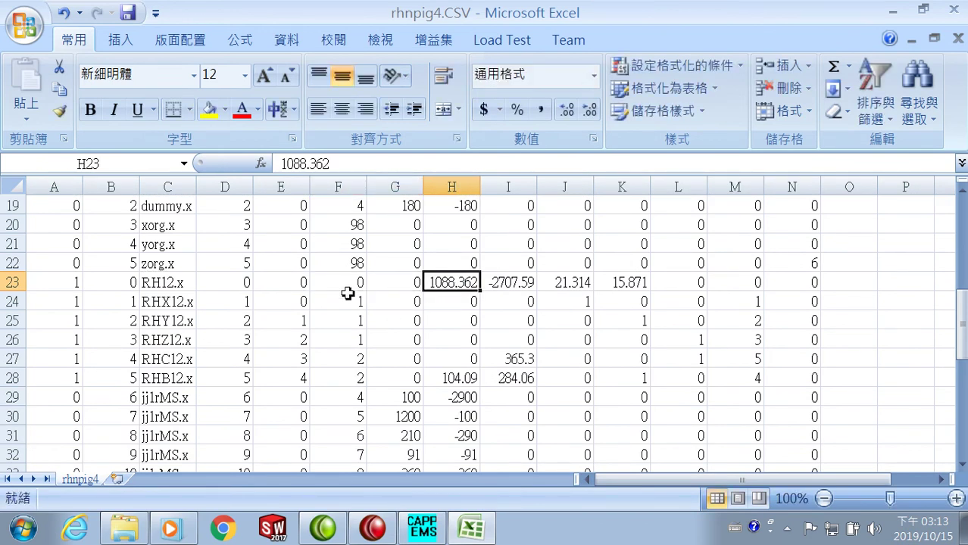
{"action": "type", "text": "0"}
{"action": "left_click", "coordinate": [507, 282]}
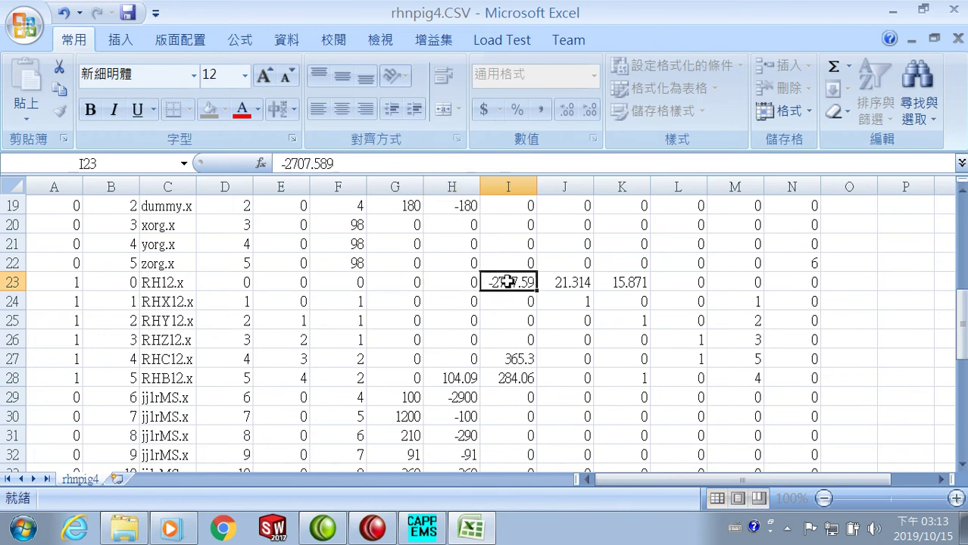
{"action": "type", "text": "0"}
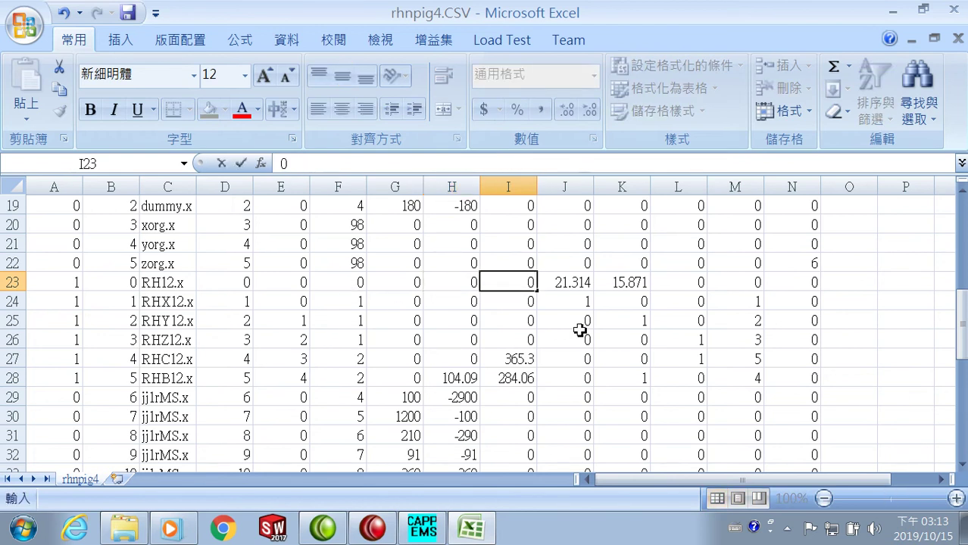
{"action": "left_click", "coordinate": [578, 286]}
{"action": "type", "text": "0"}
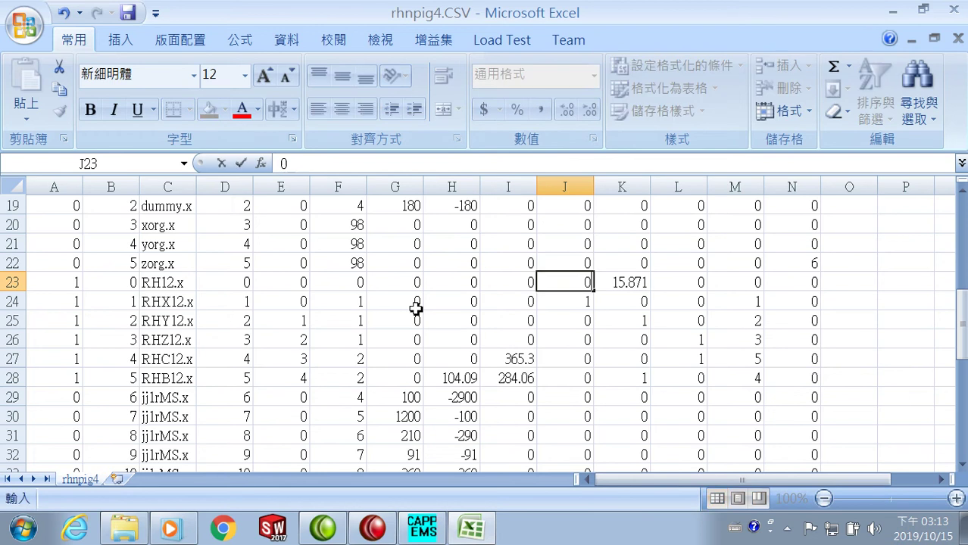
{"action": "left_click", "coordinate": [626, 284]}
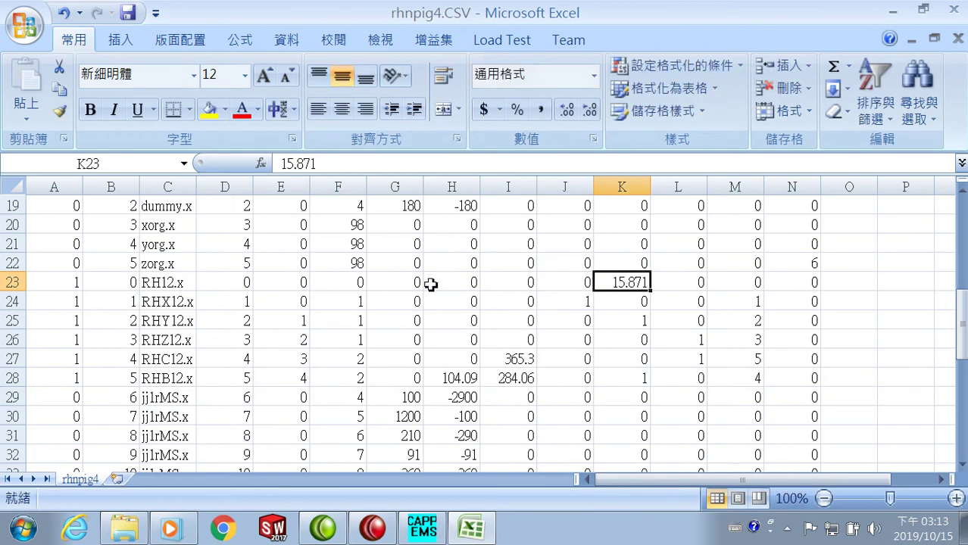
{"action": "type", "text": "0"}
{"action": "scroll", "coordinate": [386, 294], "scroll_direction": "down", "scroll_amount": 6}
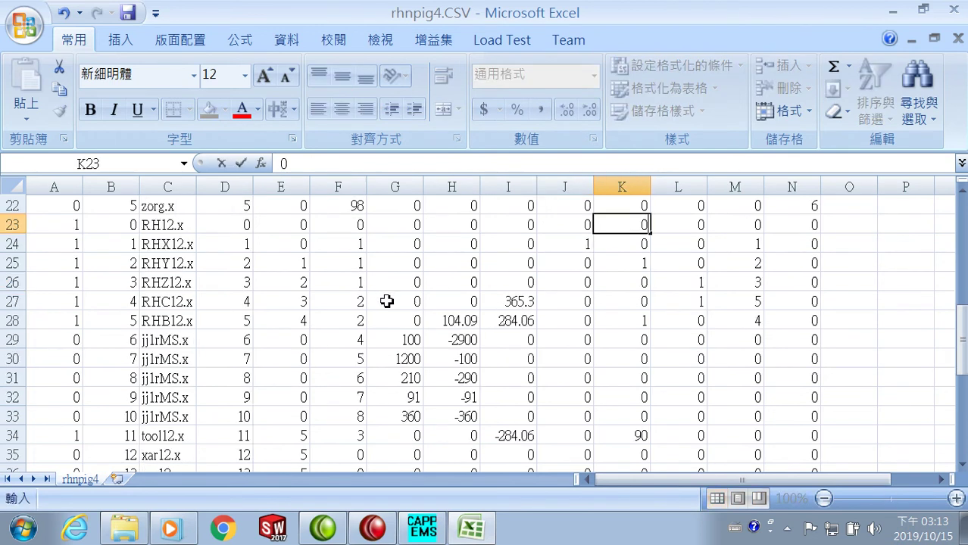
{"action": "scroll", "coordinate": [387, 300], "scroll_direction": "down", "scroll_amount": 2}
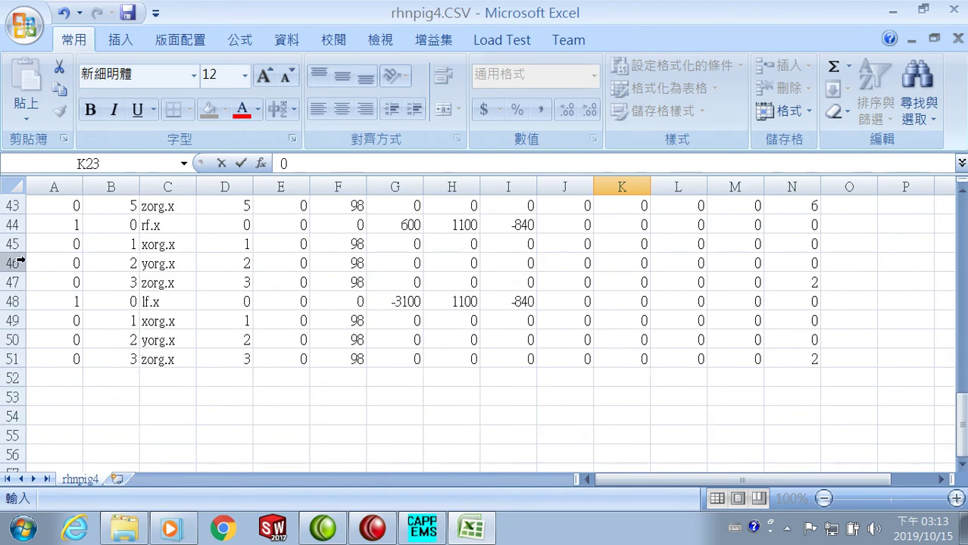
{"action": "left_click_drag", "start_coordinate": [12, 246], "coordinate": [7, 282]}
{"action": "left_click_drag", "start_coordinate": [12, 226], "coordinate": [9, 275]}
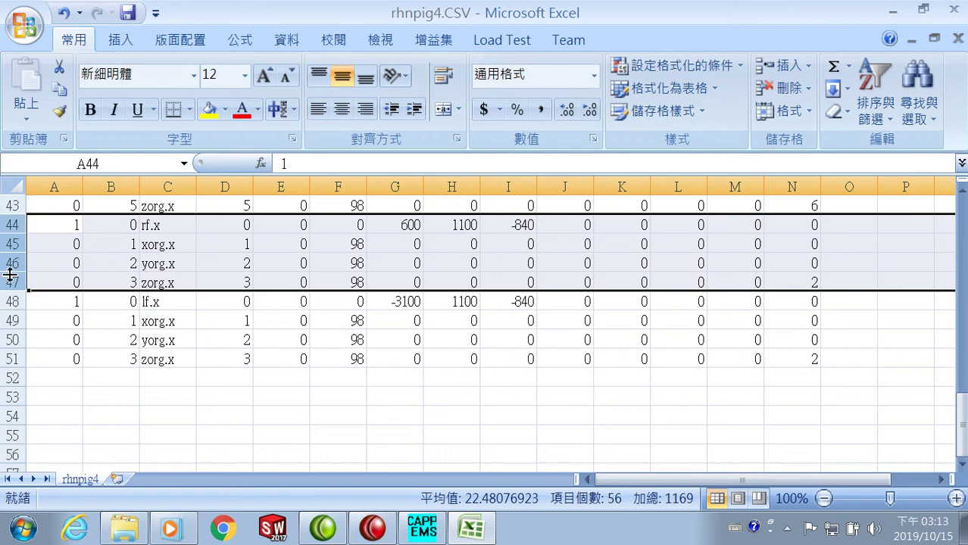
{"action": "right_click", "coordinate": [64, 256]}
{"action": "key", "text": "Escape"}
Insert four blank rows above the lf.x entry, starting at row 48
{"action": "left_click", "coordinate": [13, 303]}
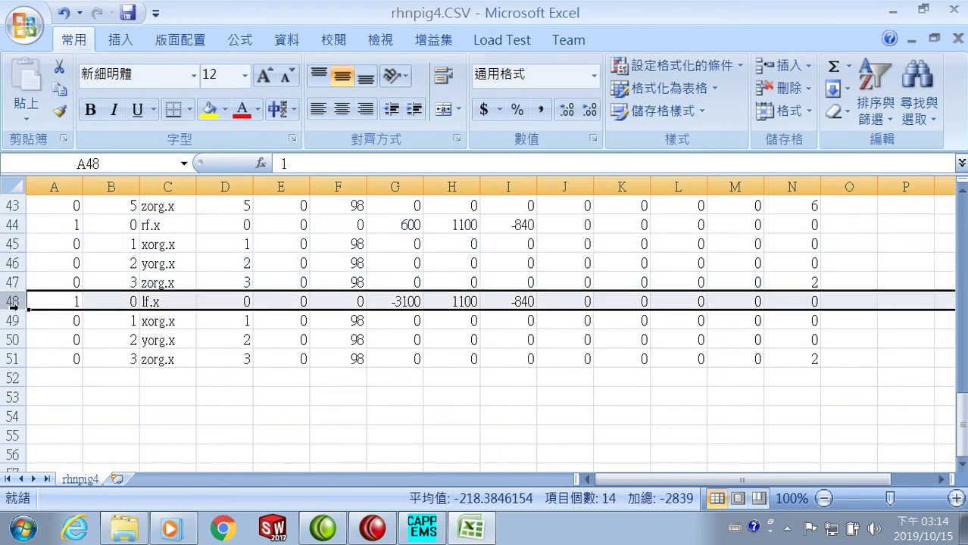
{"action": "left_click", "coordinate": [784, 68]}
{"action": "left_click", "coordinate": [784, 68]}
{"action": "left_click", "coordinate": [784, 68]}
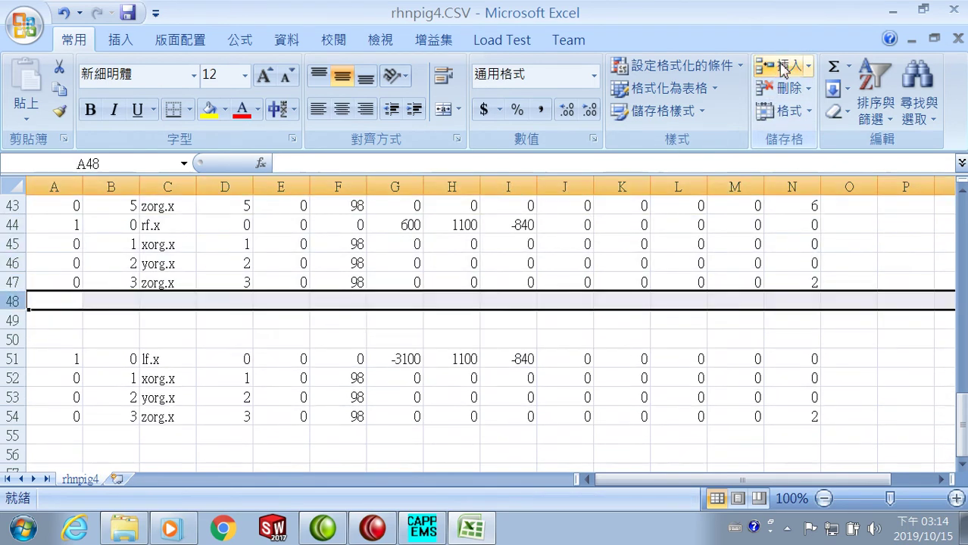
{"action": "left_click", "coordinate": [784, 68]}
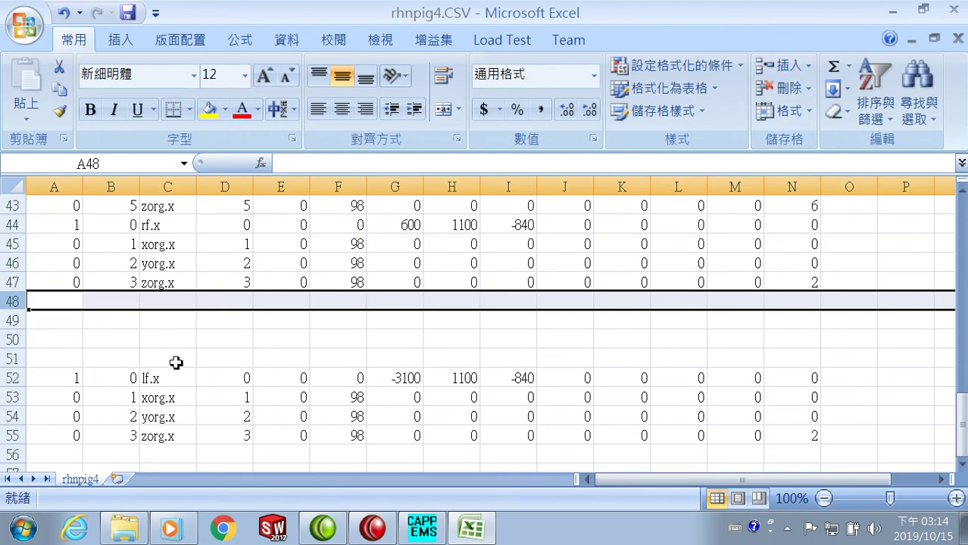
Copy the rf.x block in rows 44 to 47 and paste it into the blank rows from row 48 on
{"action": "left_click", "coordinate": [14, 230]}
{"action": "left_click_drag", "start_coordinate": [14, 229], "coordinate": [12, 280]}
{"action": "right_click", "coordinate": [48, 276]}
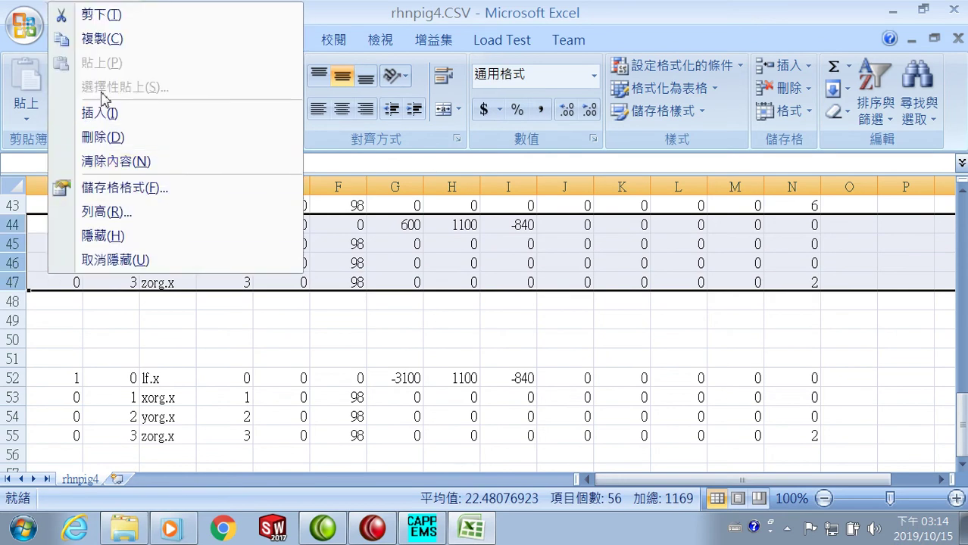
{"action": "left_click", "coordinate": [104, 39]}
{"action": "left_click", "coordinate": [16, 303]}
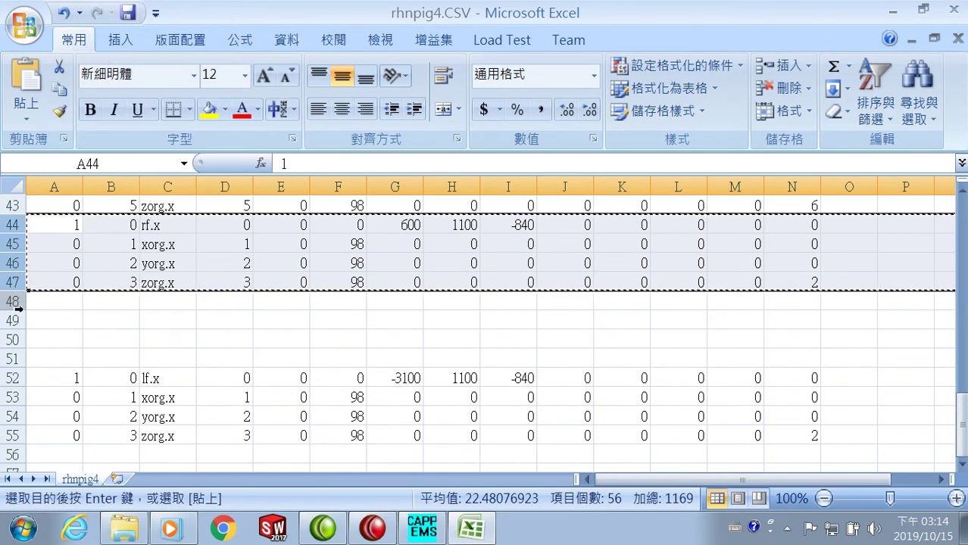
{"action": "right_click", "coordinate": [42, 304]}
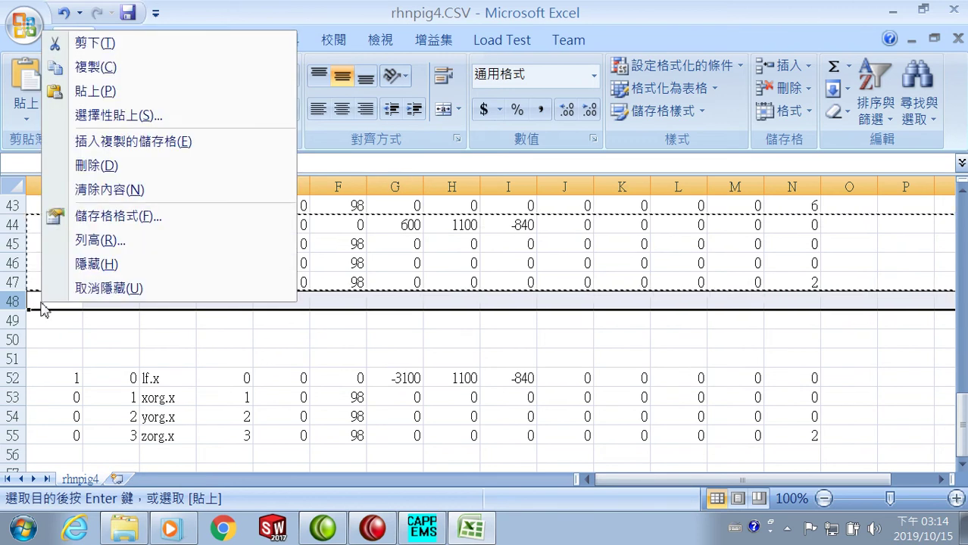
{"action": "left_click", "coordinate": [101, 92]}
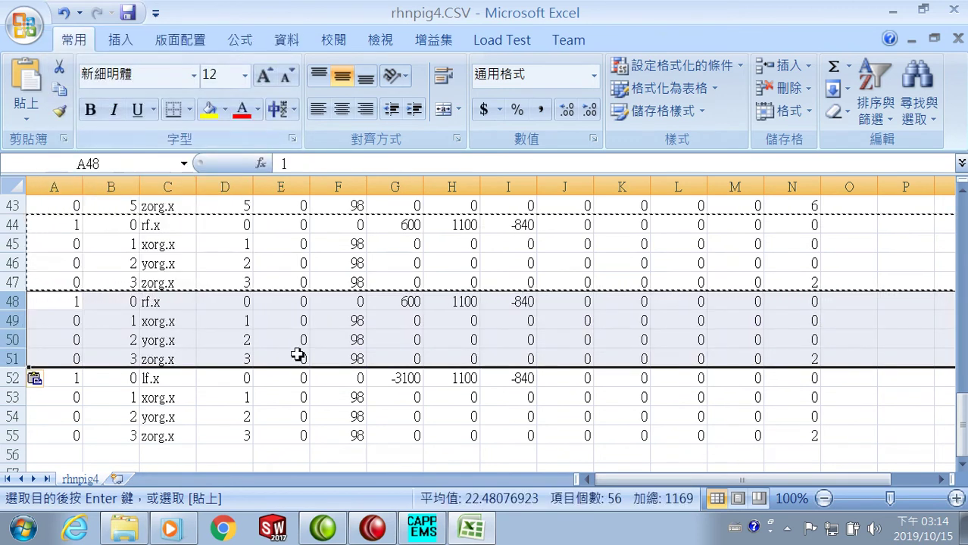
Copy the lf.x block in rows 52 to 55, paste it at row 56 and check the duplicated rows
{"action": "left_click_drag", "start_coordinate": [12, 378], "coordinate": [8, 435]}
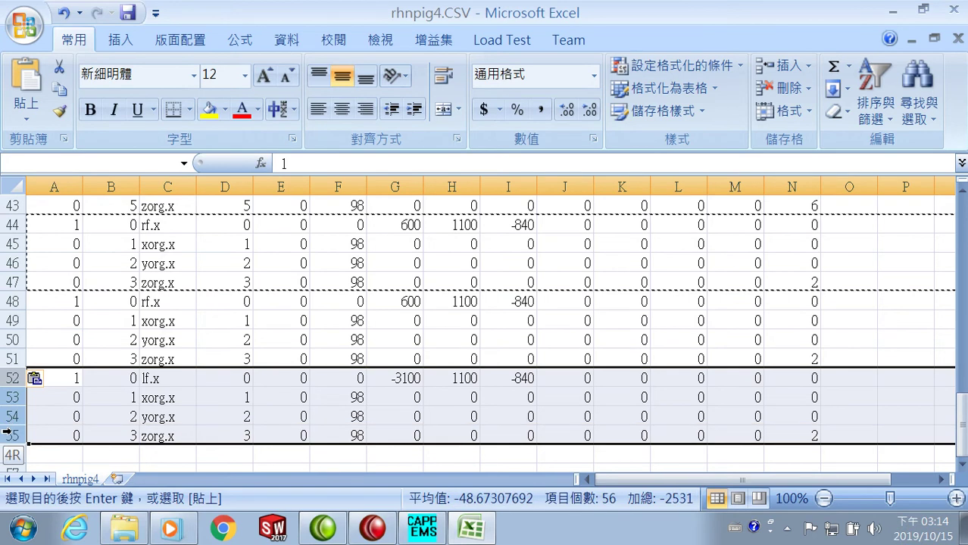
{"action": "right_click", "coordinate": [78, 418]}
{"action": "left_click", "coordinate": [133, 181]}
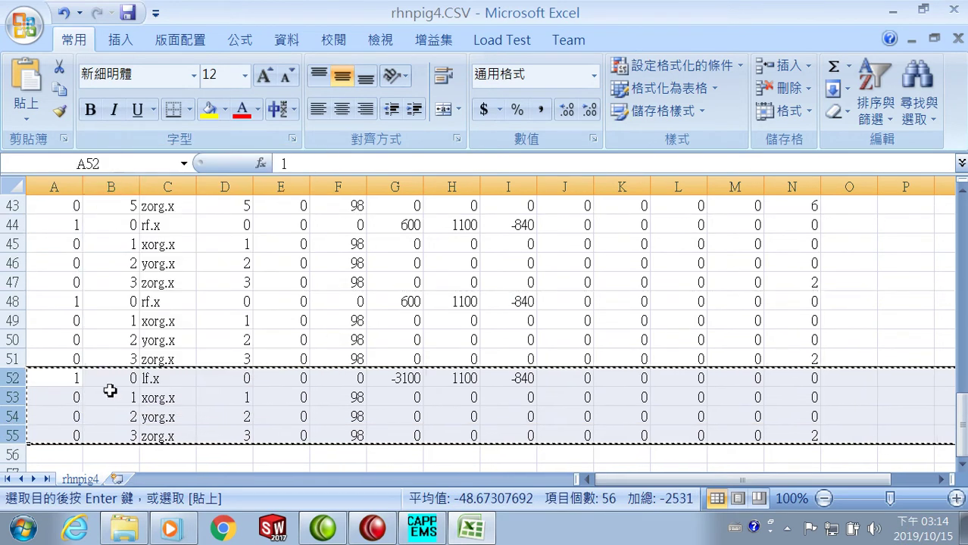
{"action": "left_click", "coordinate": [20, 457]}
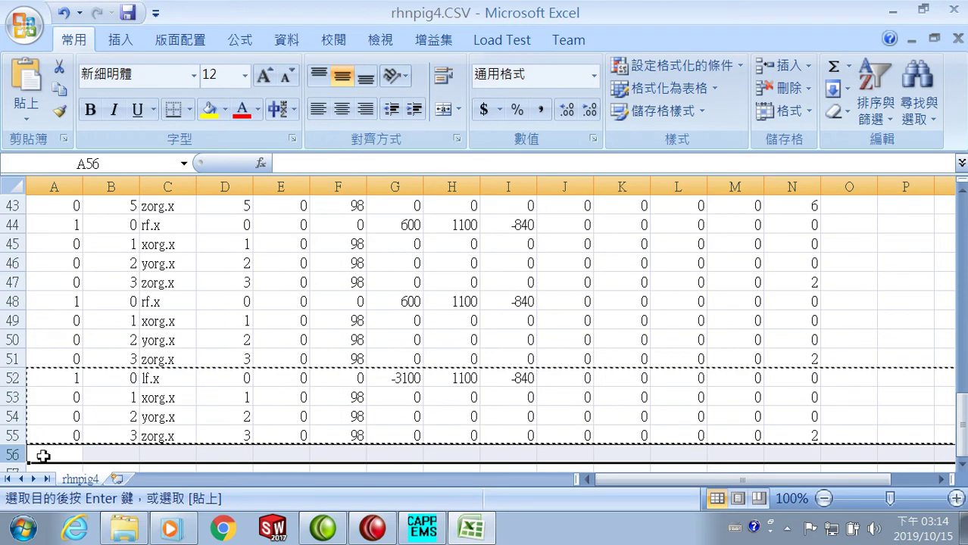
{"action": "right_click", "coordinate": [42, 458]}
{"action": "left_click", "coordinate": [103, 244]}
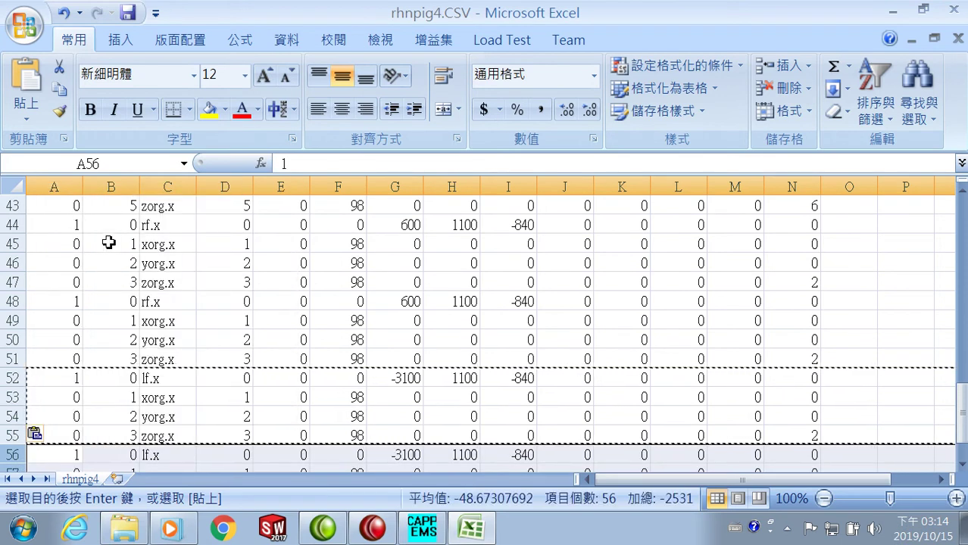
{"action": "scroll", "coordinate": [357, 344], "scroll_direction": "down", "scroll_amount": 2}
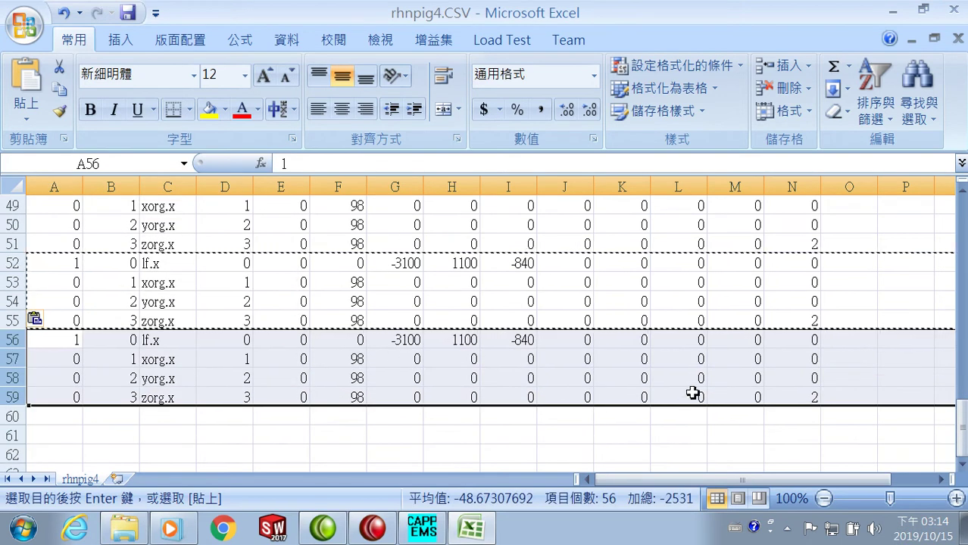
Set the column N value to 6 in the zorg.x rows of all four rf.x and lf.x blocks: N47, N51, N55 and N59
{"action": "scroll", "coordinate": [701, 394], "scroll_direction": "up", "scroll_amount": 2}
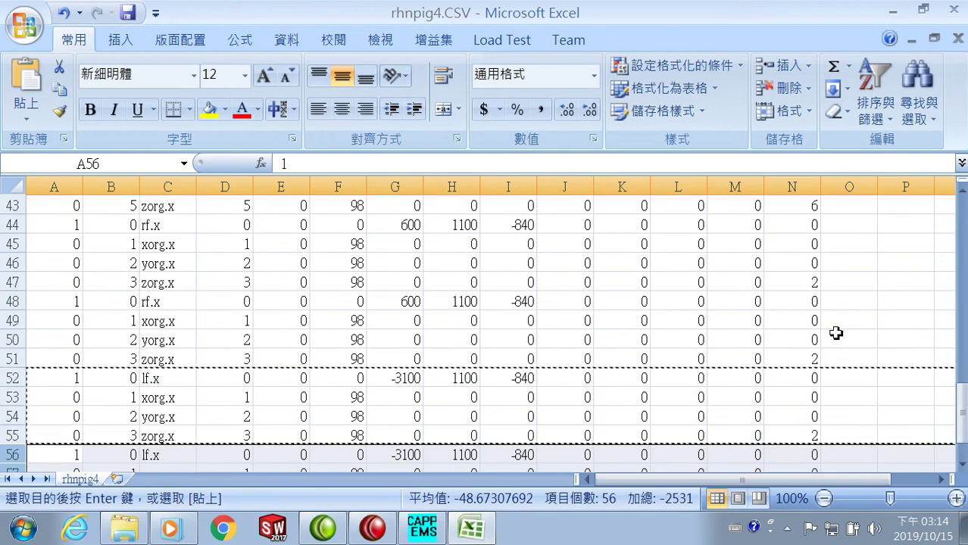
{"action": "left_click", "coordinate": [818, 282]}
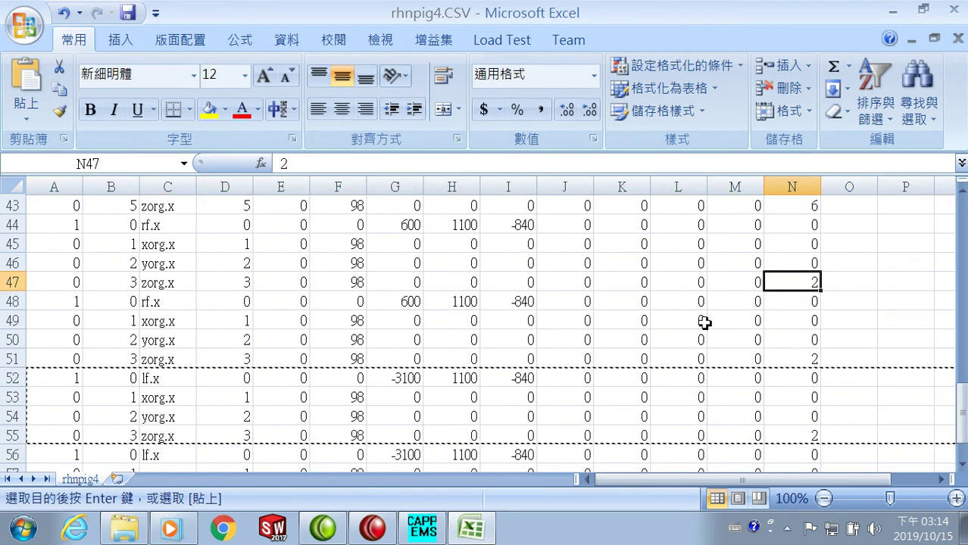
{"action": "type", "text": "6"}
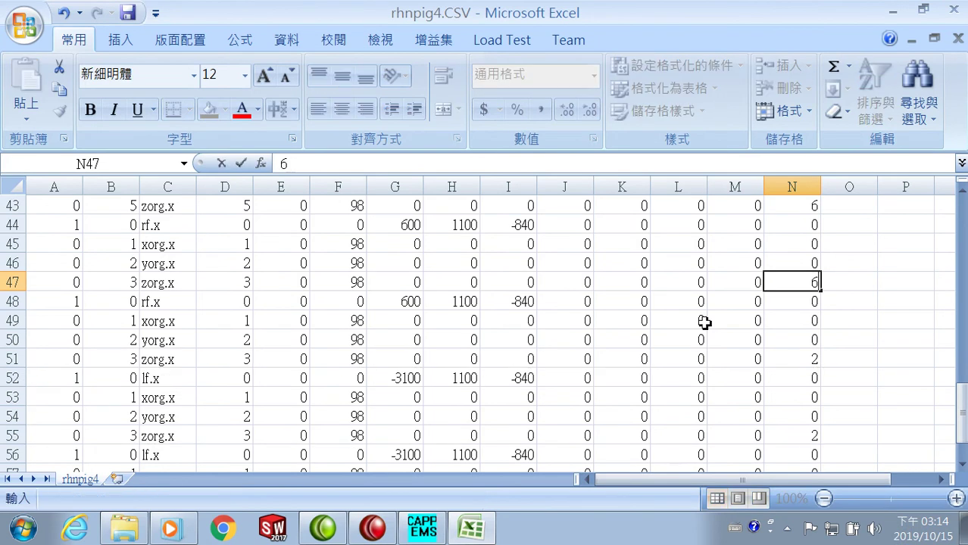
{"action": "left_click", "coordinate": [803, 359]}
{"action": "type", "text": "6"}
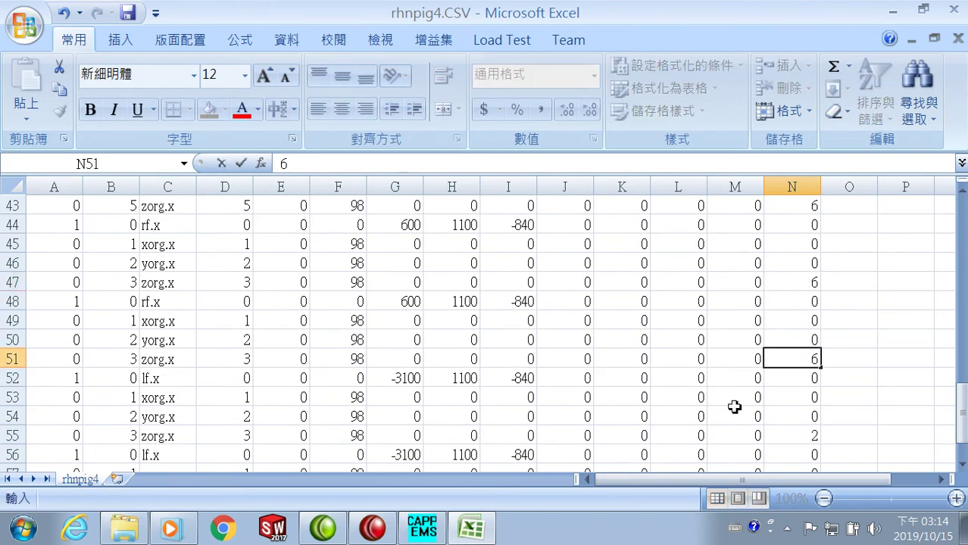
{"action": "left_click", "coordinate": [803, 438]}
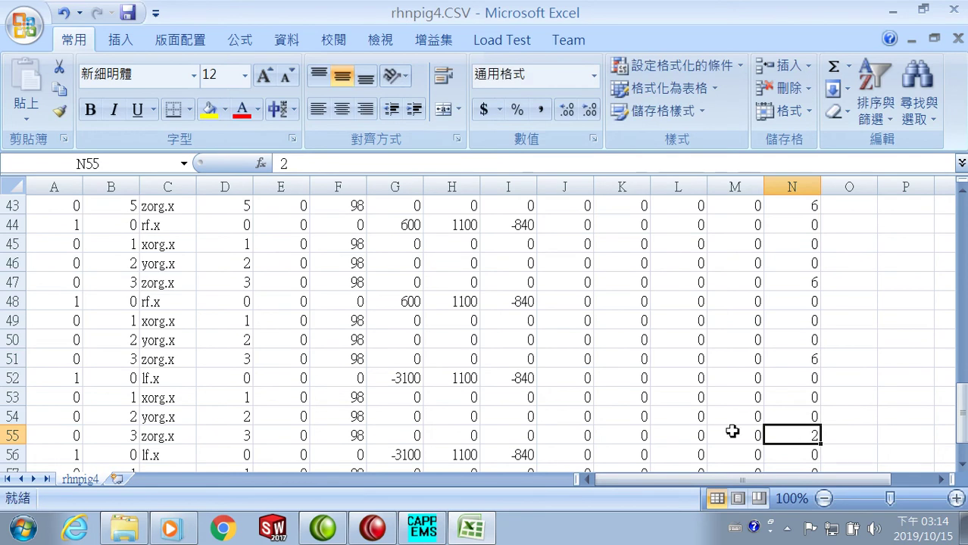
{"action": "type", "text": "6"}
{"action": "scroll", "coordinate": [738, 428], "scroll_direction": "down", "scroll_amount": 2}
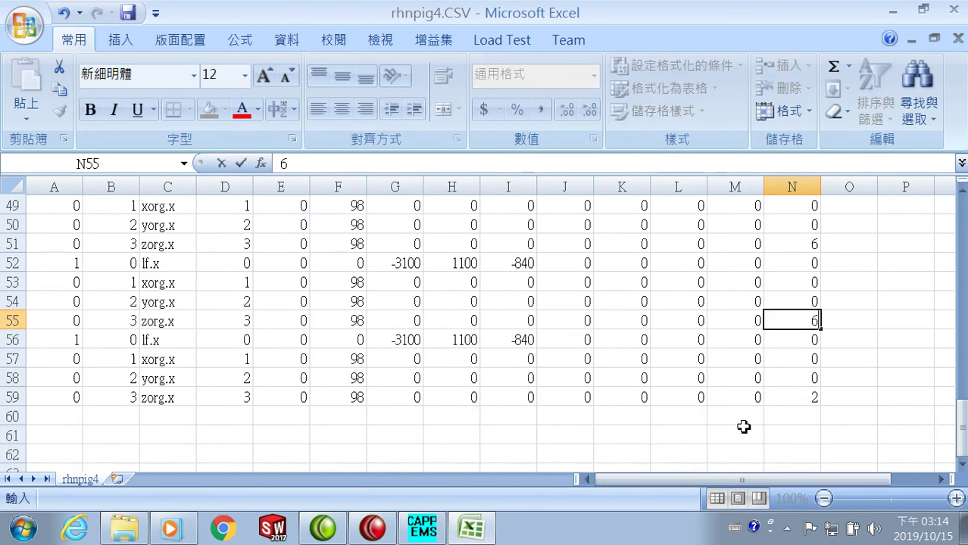
{"action": "left_click", "coordinate": [793, 402]}
{"action": "type", "text": "6"}
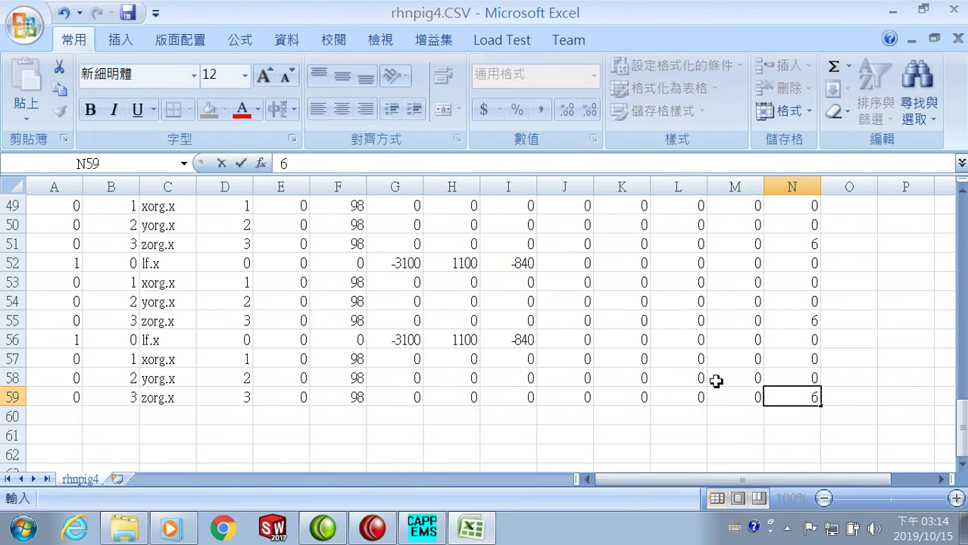
Save the sheet as rhnpig4.csv in D:\CMSGAC\Data, replacing the existing file and keeping the CSV format, and close Excel
{"action": "left_click", "coordinate": [127, 13]}
{"action": "left_click", "coordinate": [411, 317]}
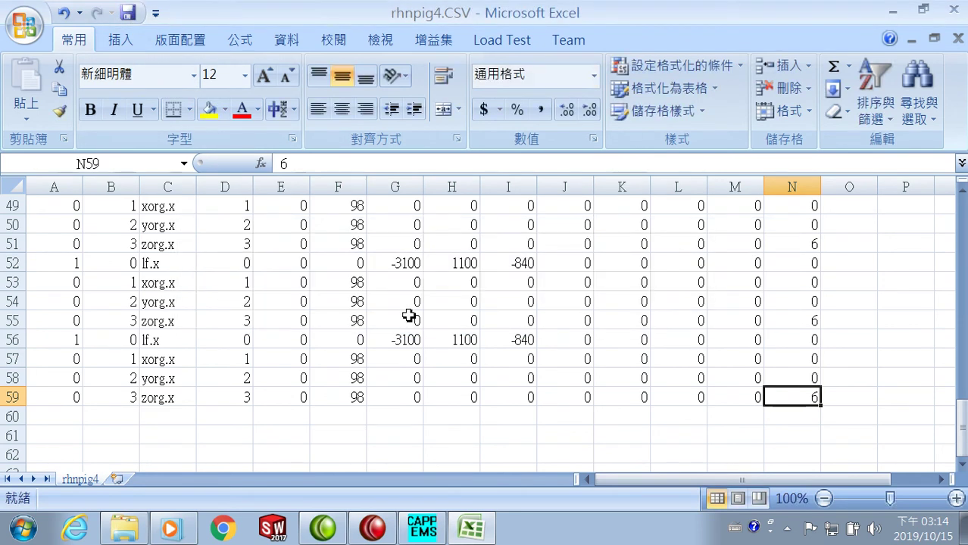
{"action": "left_click", "coordinate": [954, 9]}
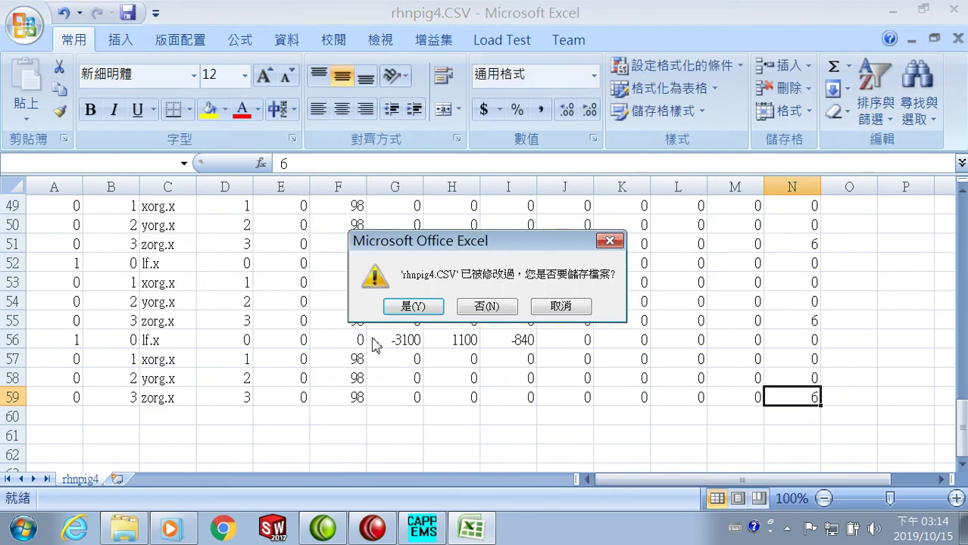
{"action": "left_click", "coordinate": [413, 307]}
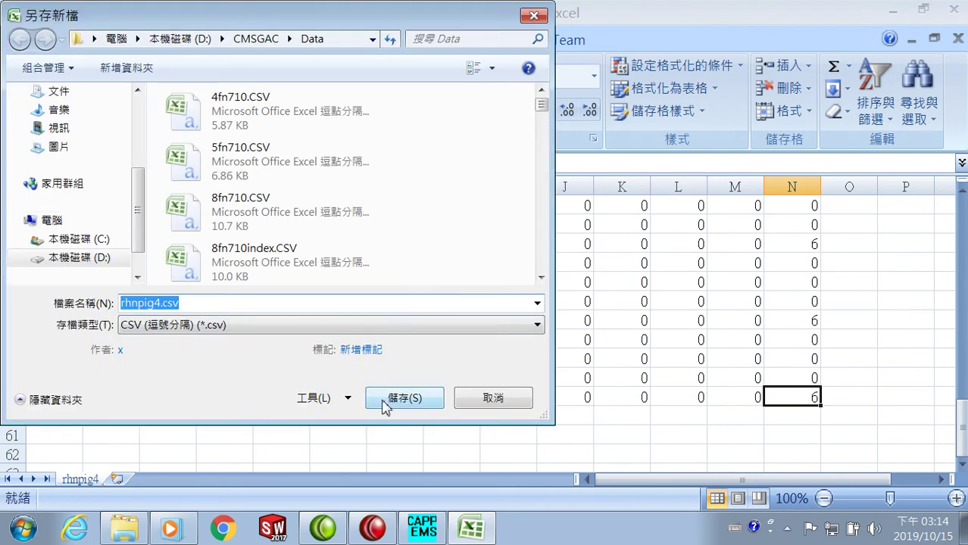
{"action": "left_click", "coordinate": [387, 403]}
{"action": "left_click", "coordinate": [540, 274]}
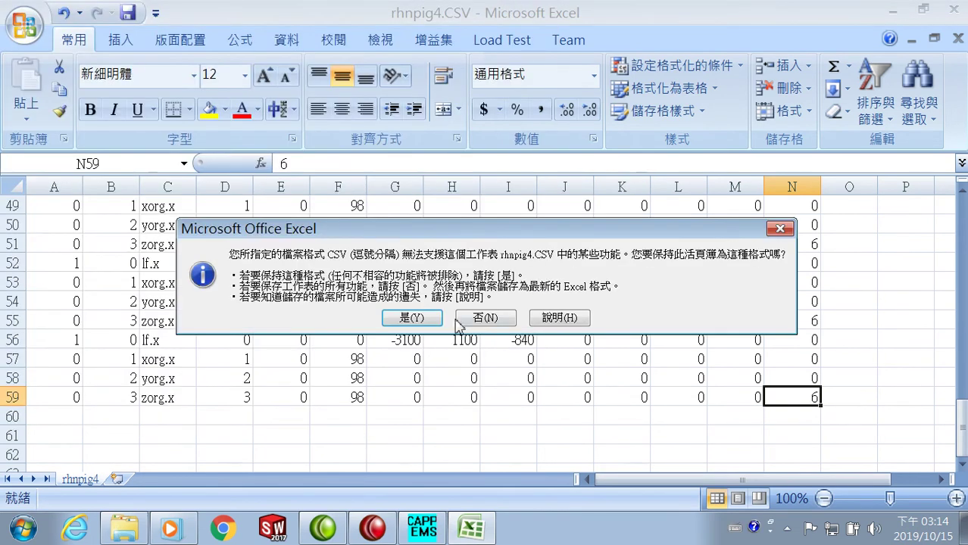
{"action": "left_click", "coordinate": [427, 324]}
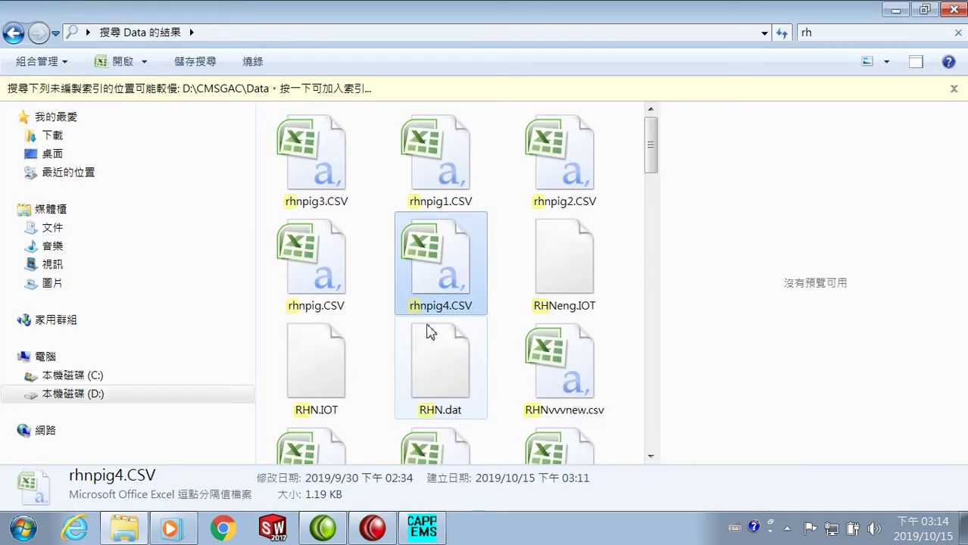
Switch to CAPPEMS, start a new empty scene and load the scene file rhnpig4.CSV into it
{"action": "left_click", "coordinate": [423, 528]}
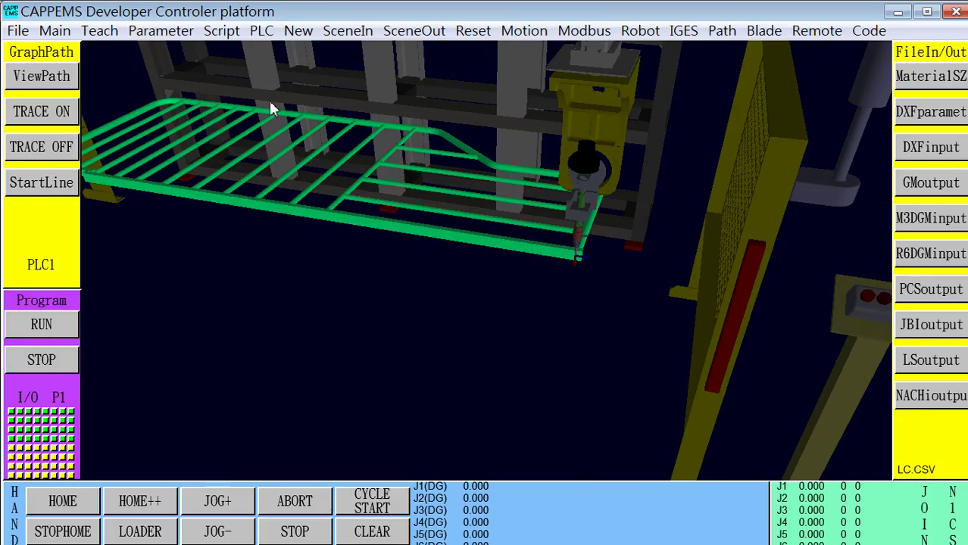
{"action": "left_click", "coordinate": [299, 40]}
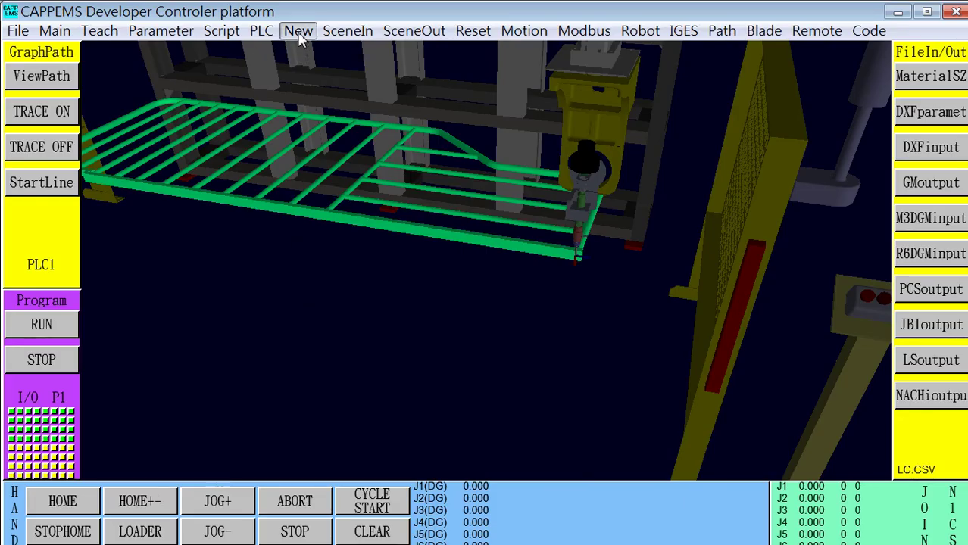
{"action": "left_click", "coordinate": [357, 38]}
{"action": "left_click", "coordinate": [356, 47]}
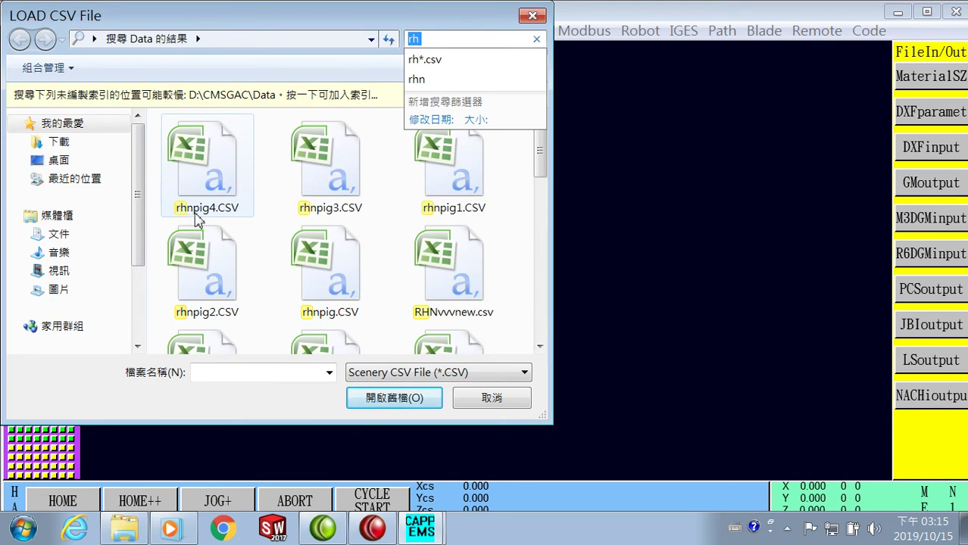
{"action": "left_click", "coordinate": [202, 219]}
{"action": "left_click", "coordinate": [205, 220]}
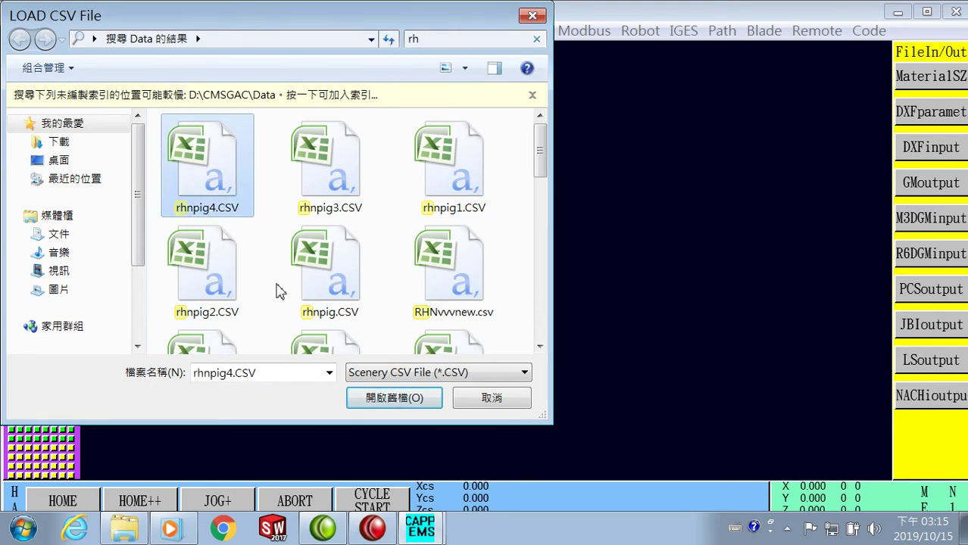
{"action": "left_click", "coordinate": [390, 398]}
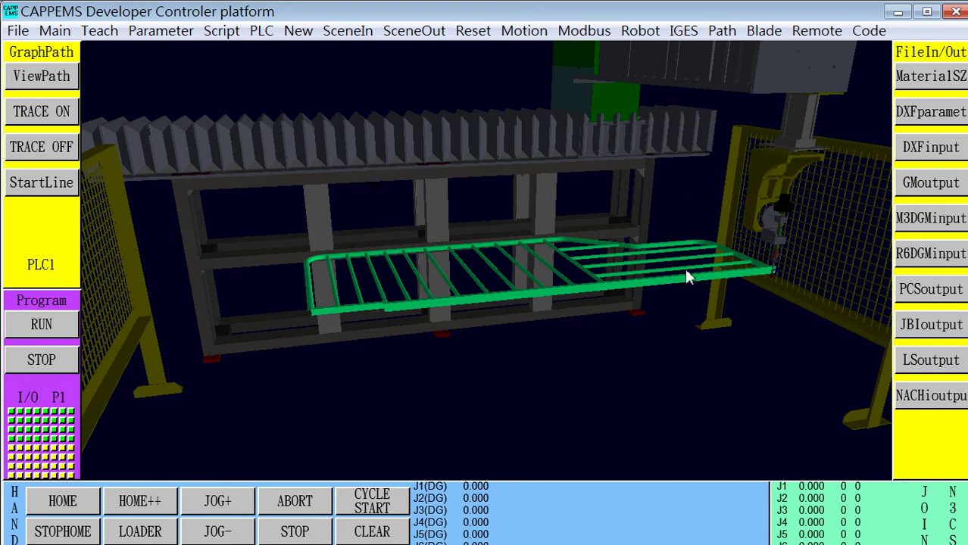
Arrange the loaded scene by setting the robot assembly's Rz rotation to 180 deg and check the turned robot head
{"action": "left_click", "coordinate": [345, 35]}
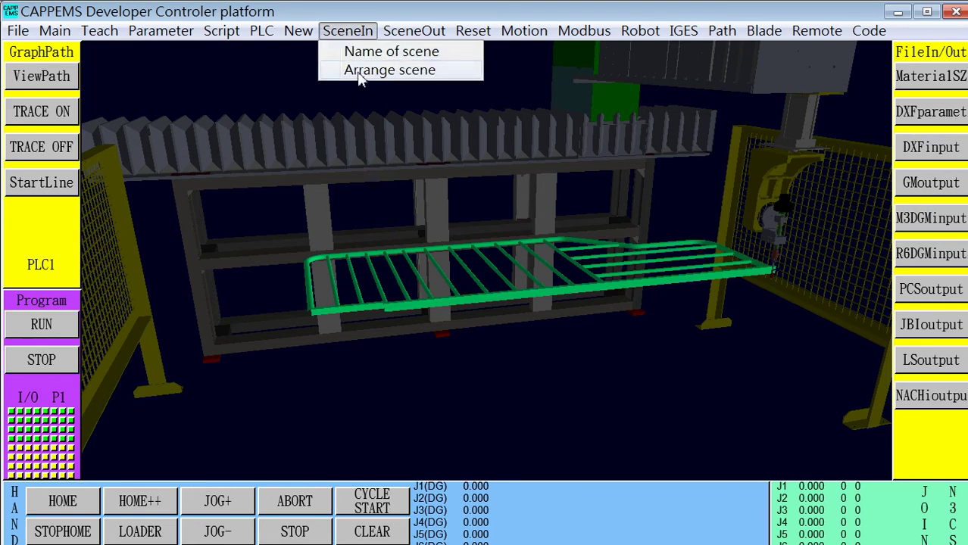
{"action": "left_click", "coordinate": [367, 72]}
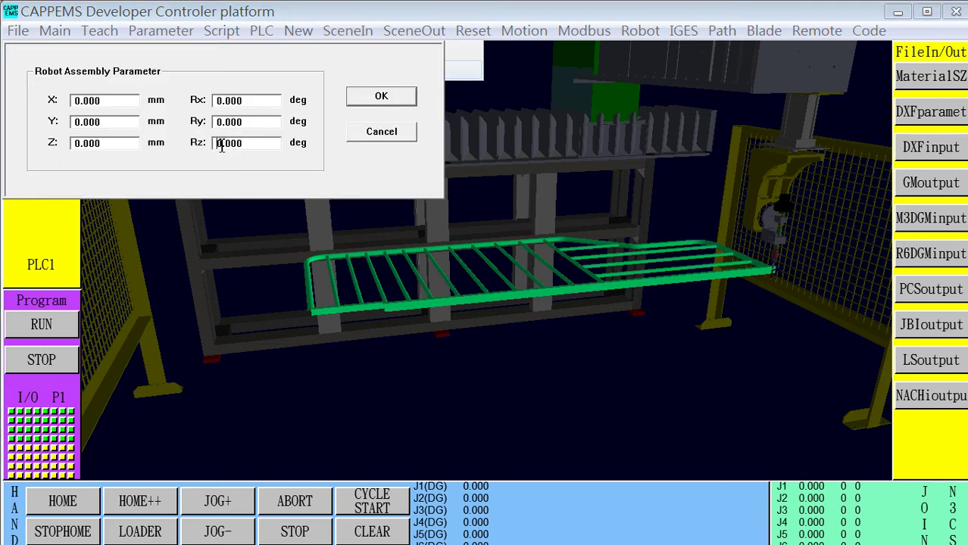
{"action": "type", "text": "18"}
{"action": "left_click", "coordinate": [378, 99]}
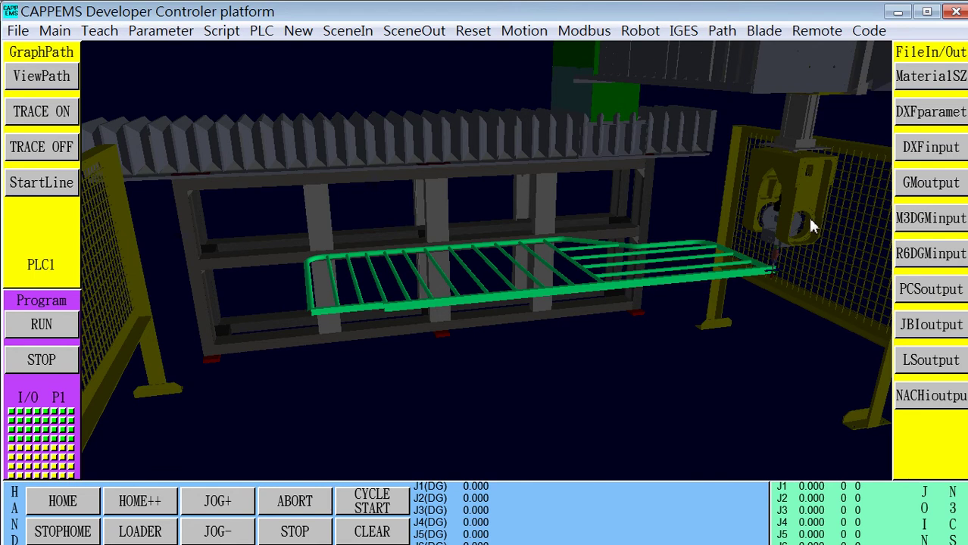
{"action": "left_click_drag", "start_coordinate": [788, 238], "coordinate": [745, 399]}
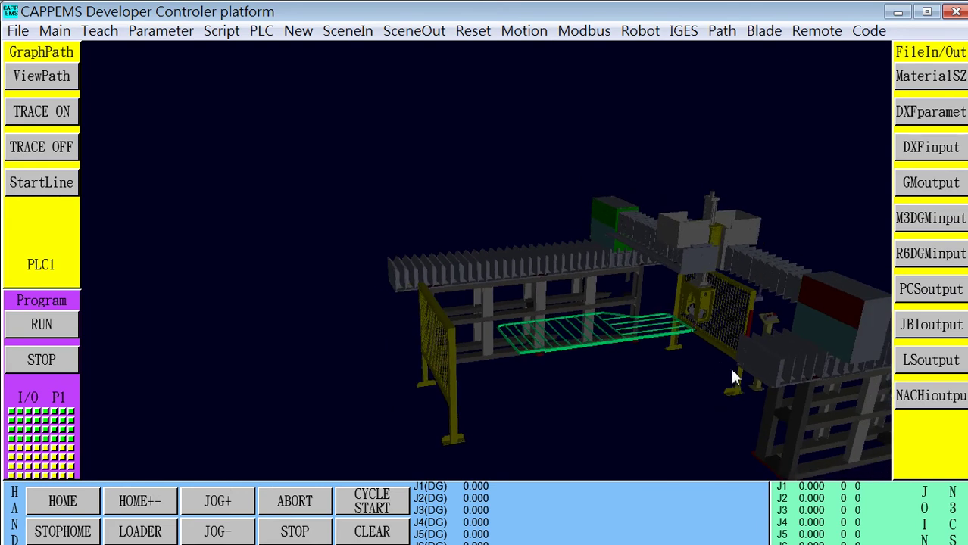
{"action": "scroll", "coordinate": [769, 384], "scroll_direction": "up", "scroll_amount": 5}
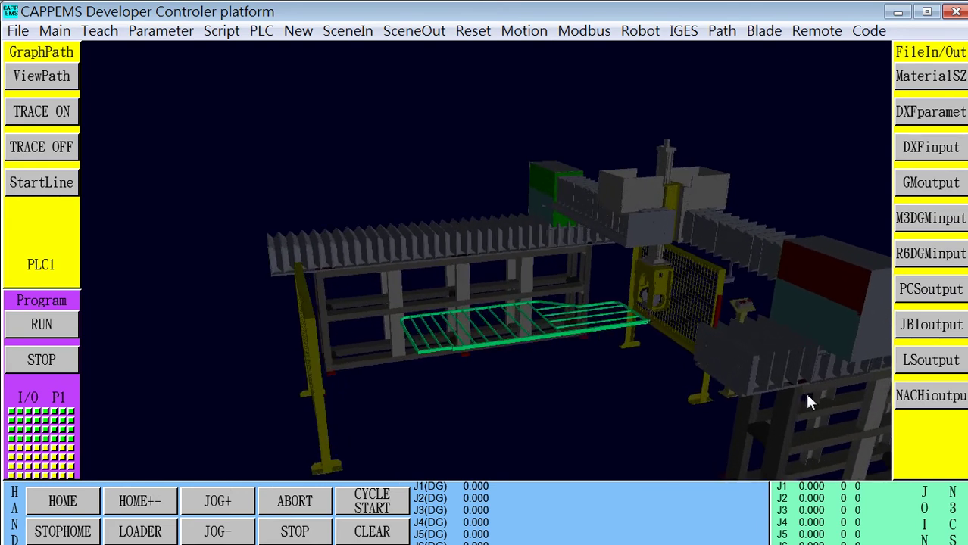
{"action": "scroll", "coordinate": [808, 397], "scroll_direction": "up", "scroll_amount": 1}
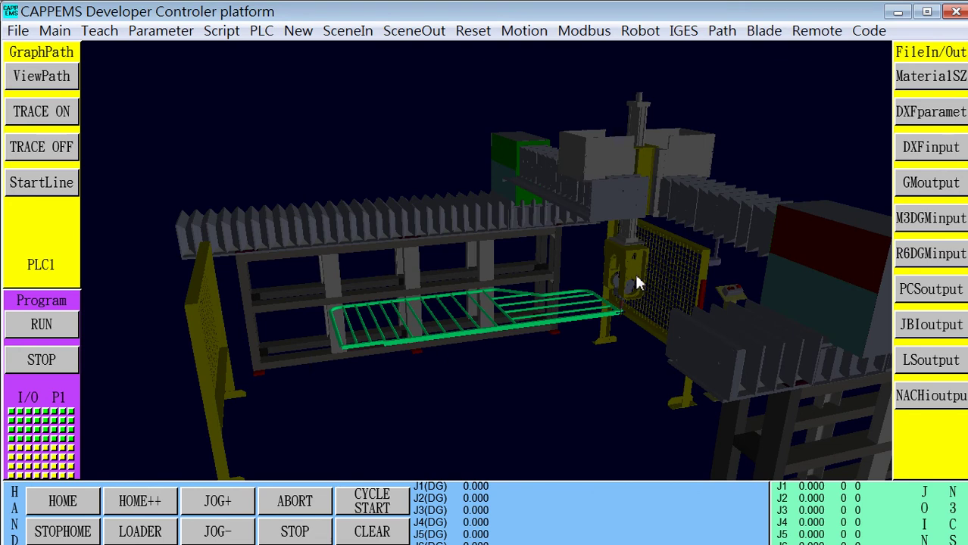